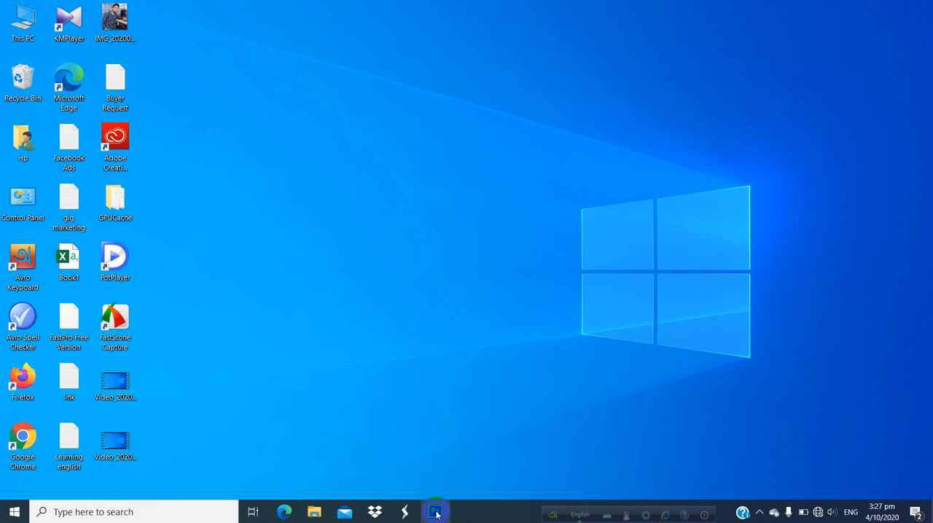
- Open Photoshop, start a new document and name it Photo
left_click(435, 514)
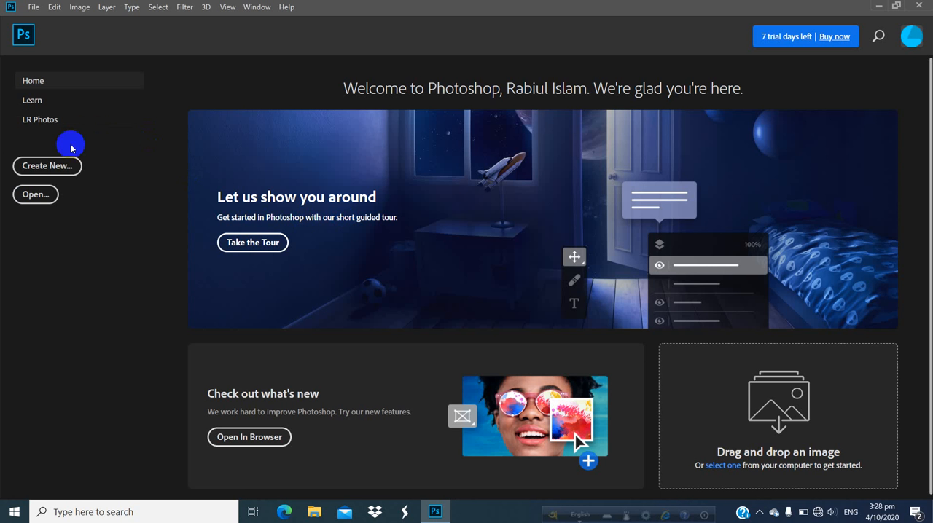
left_click(62, 170)
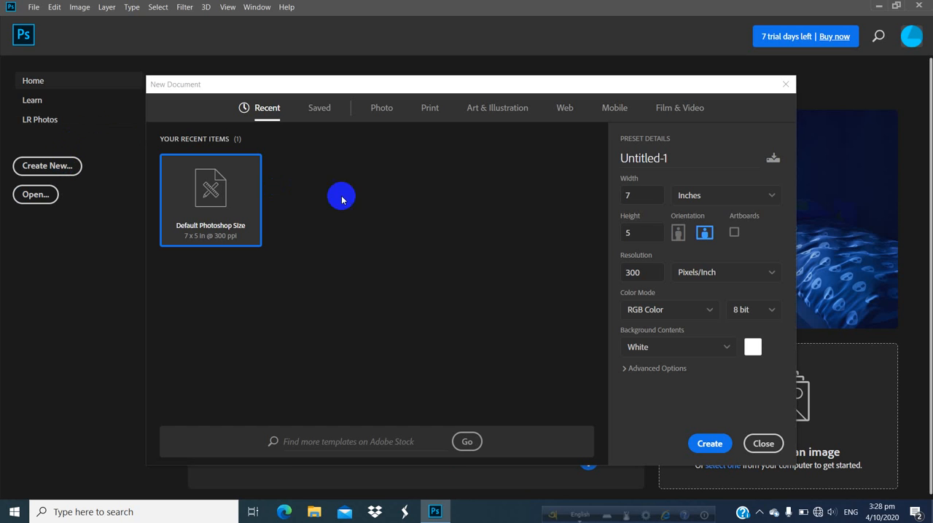
left_click_drag(667, 158, 615, 165)
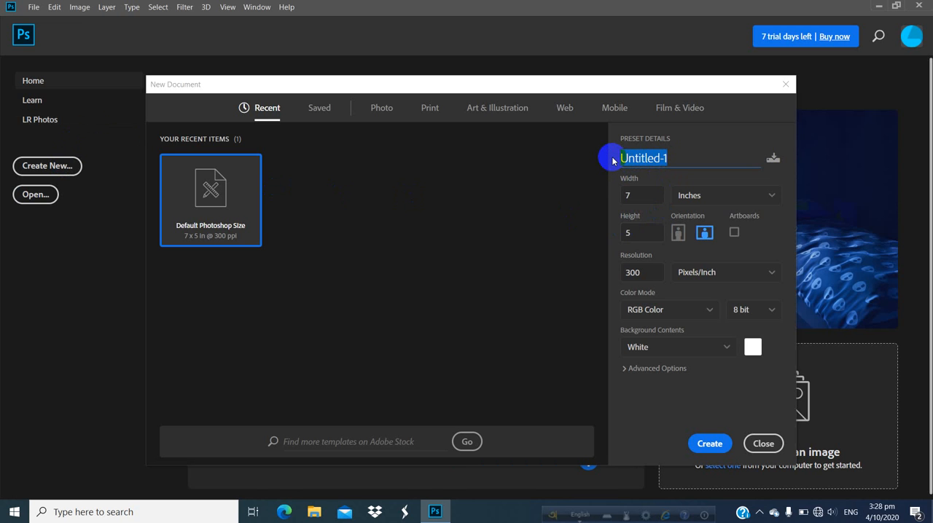
type("Photo")
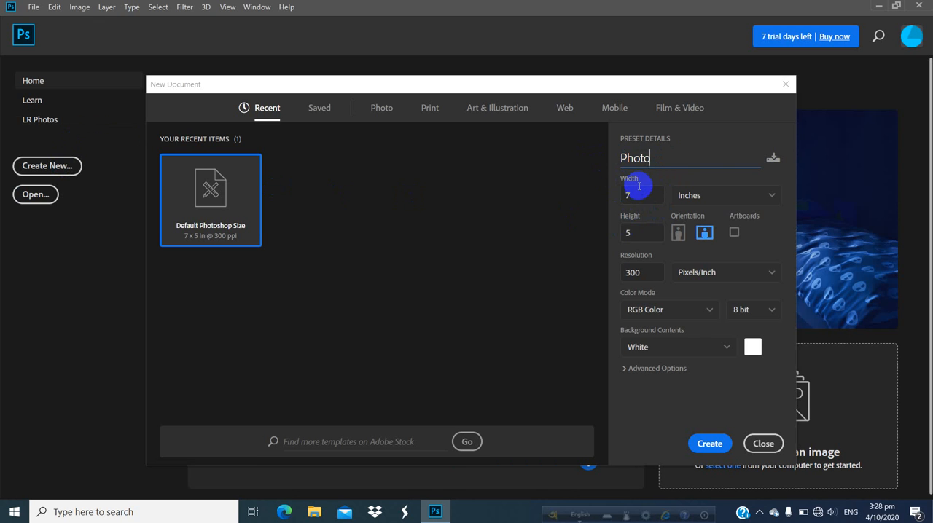
- Switch the new document's width and height units to pixels and back to inches
left_click(614, 198)
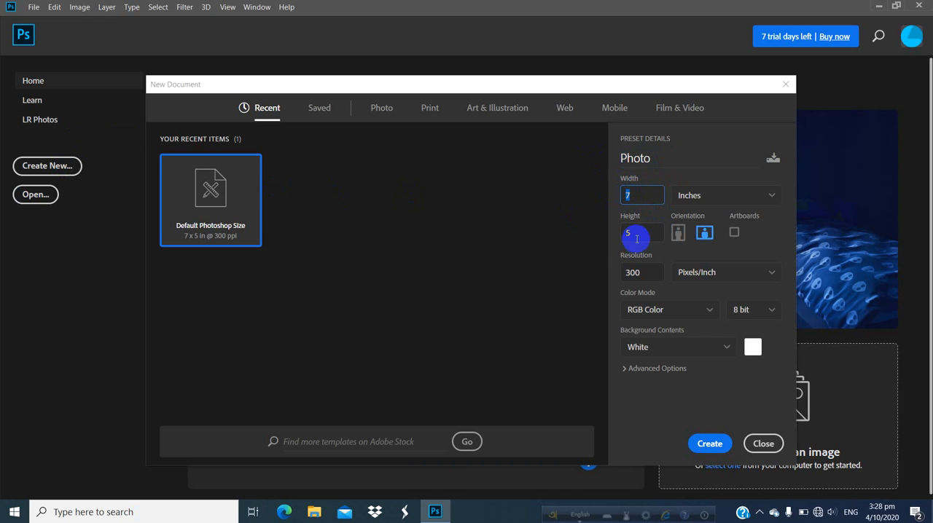
left_click(635, 236)
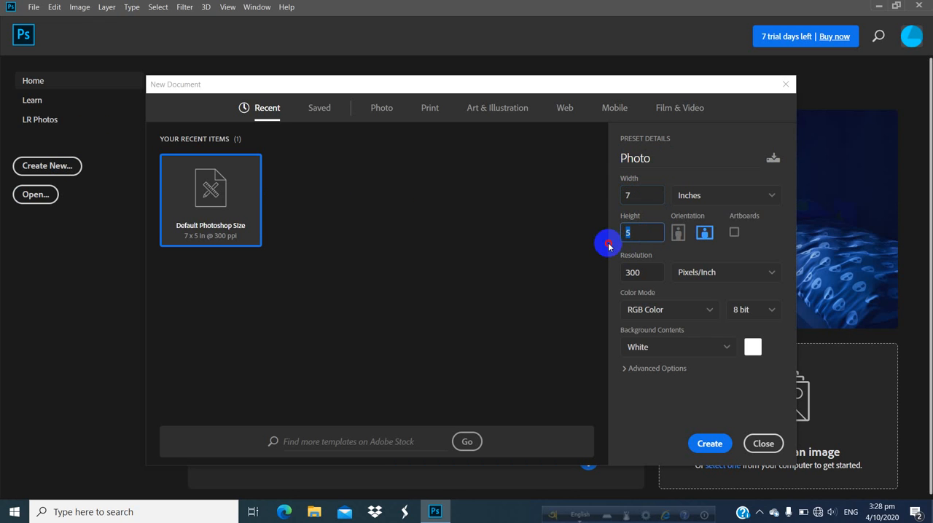
left_click(726, 198)
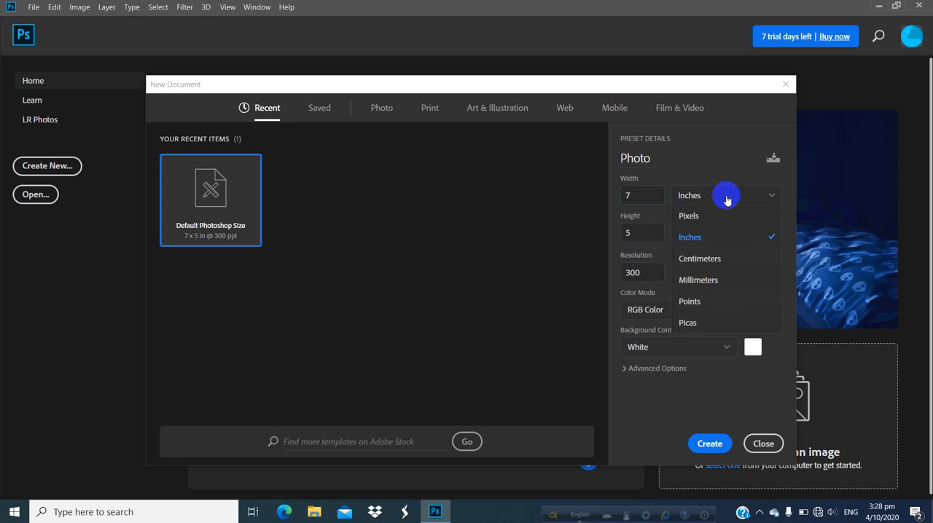
left_click(693, 216)
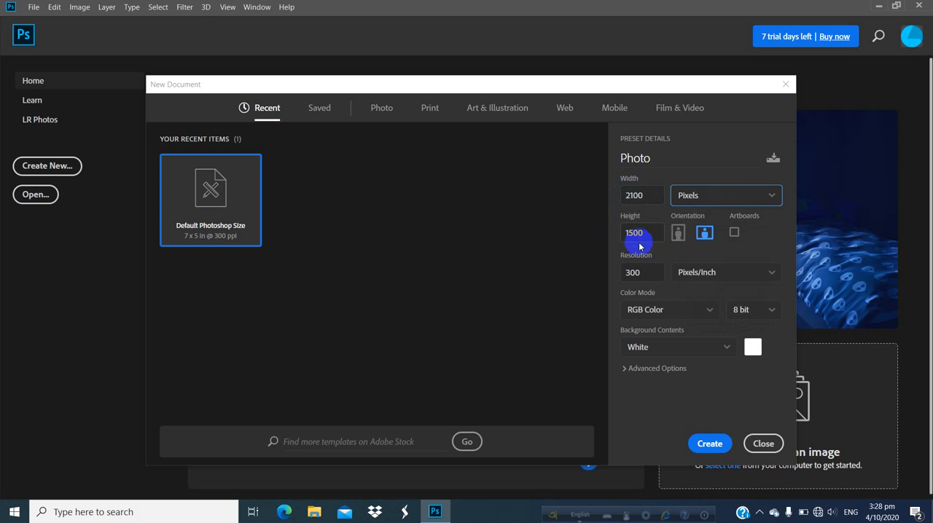
left_click(718, 203)
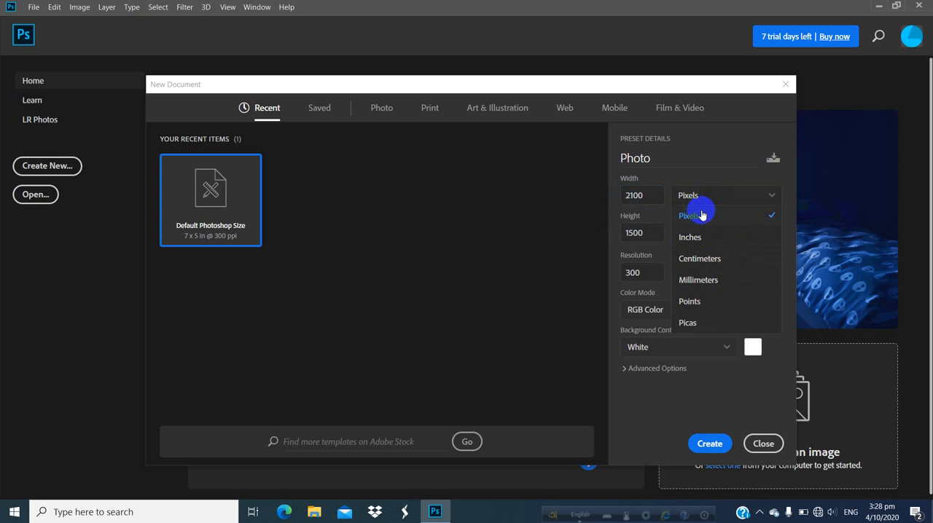
left_click(703, 239)
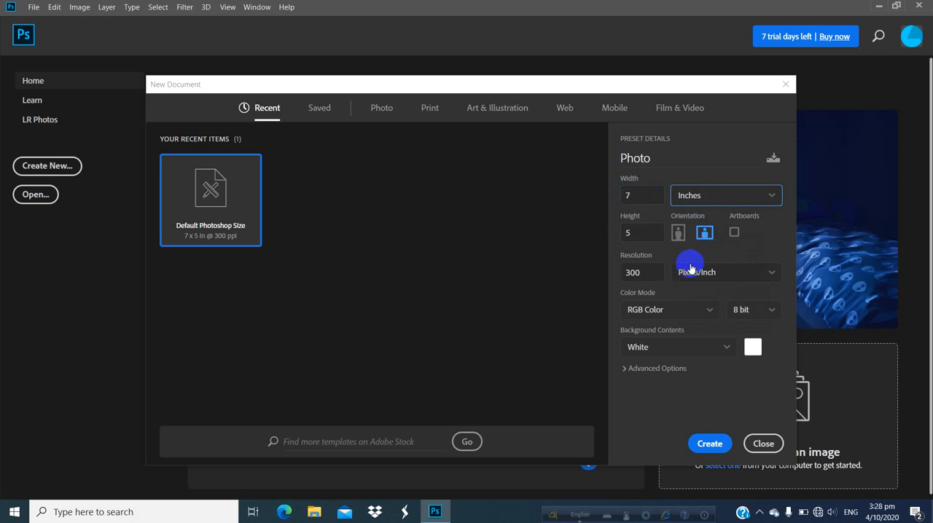
- Toggle the new document's orientation between portrait and landscape, finishing on landscape
left_click(677, 239)
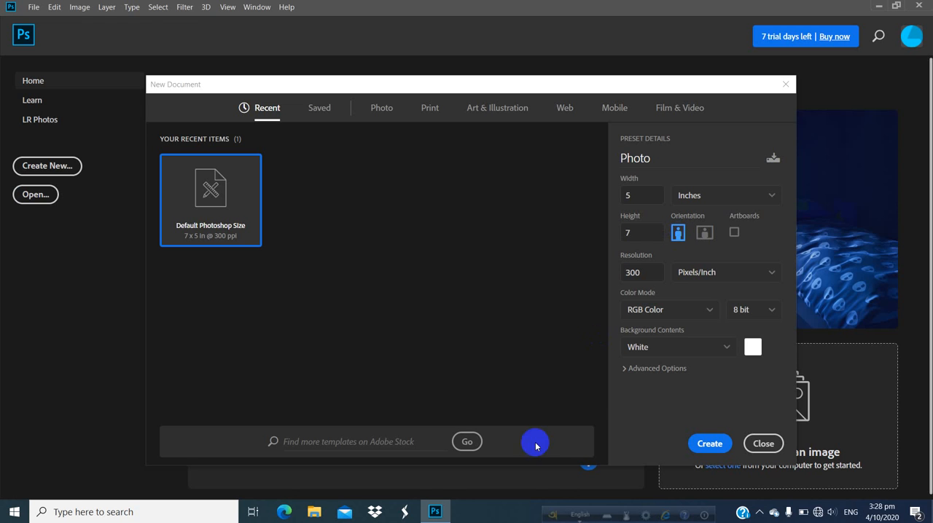
left_click(705, 235)
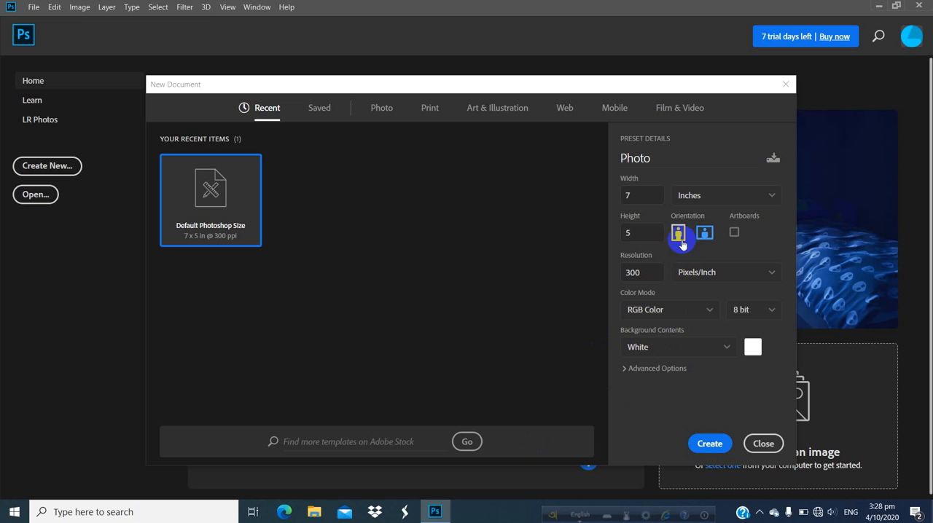
left_click(680, 234)
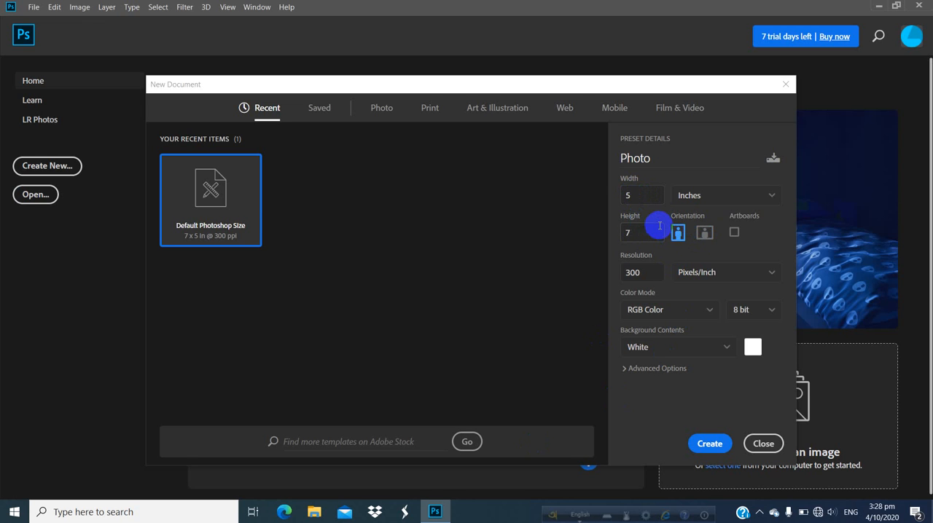
left_click(705, 233)
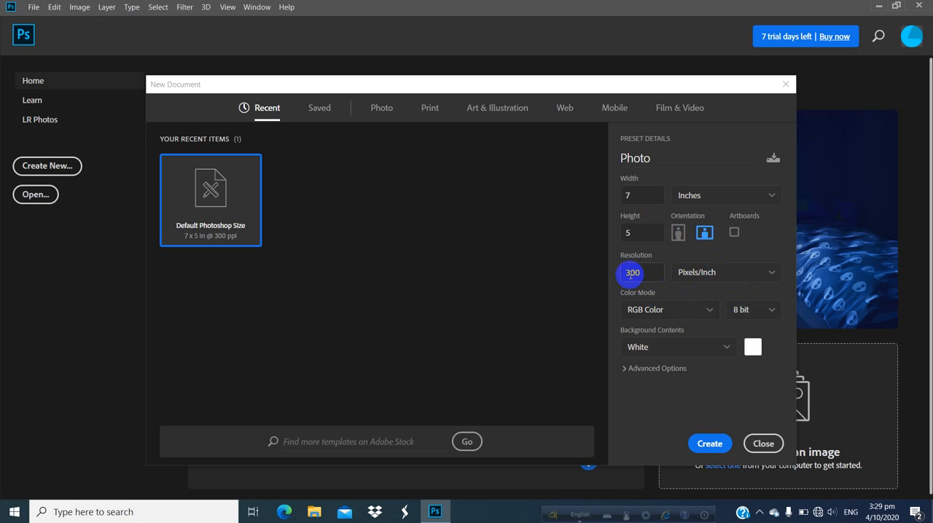
- Change the new document's color mode to CMYK Color and return it to RGB Color
left_click(679, 314)
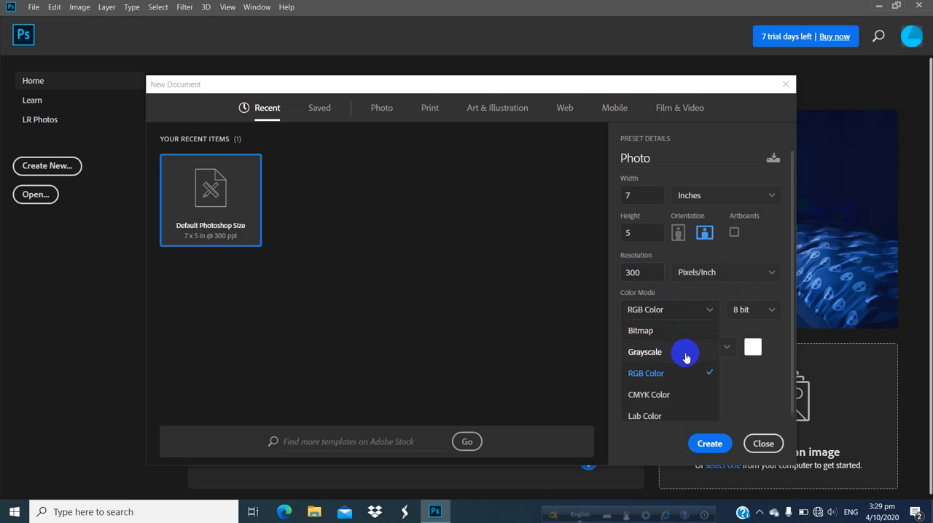
left_click(656, 397)
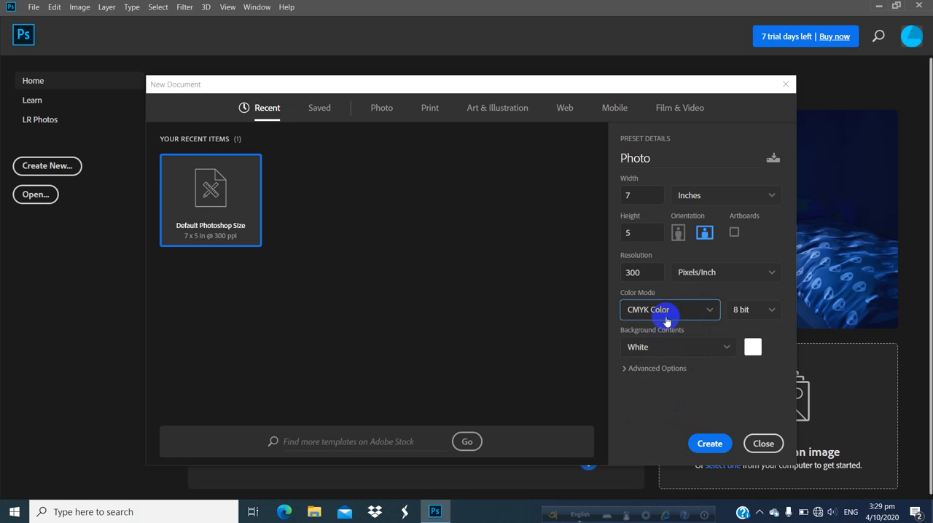
left_click(699, 314)
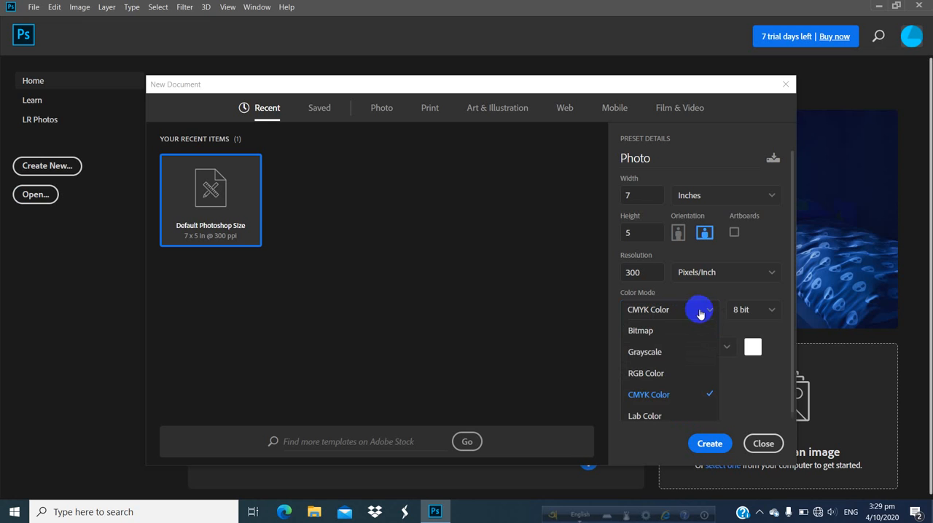
left_click(645, 374)
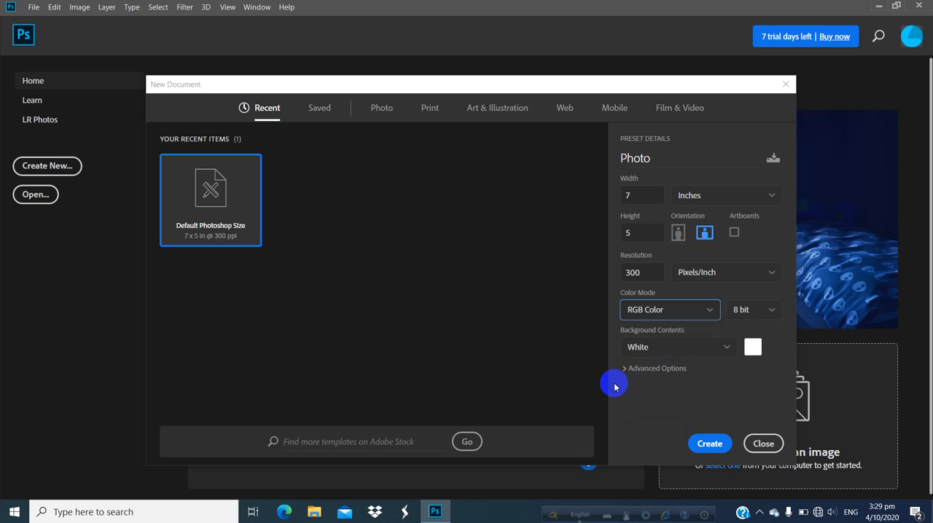
- Choose White as the background contents and create the document
left_click(730, 351)
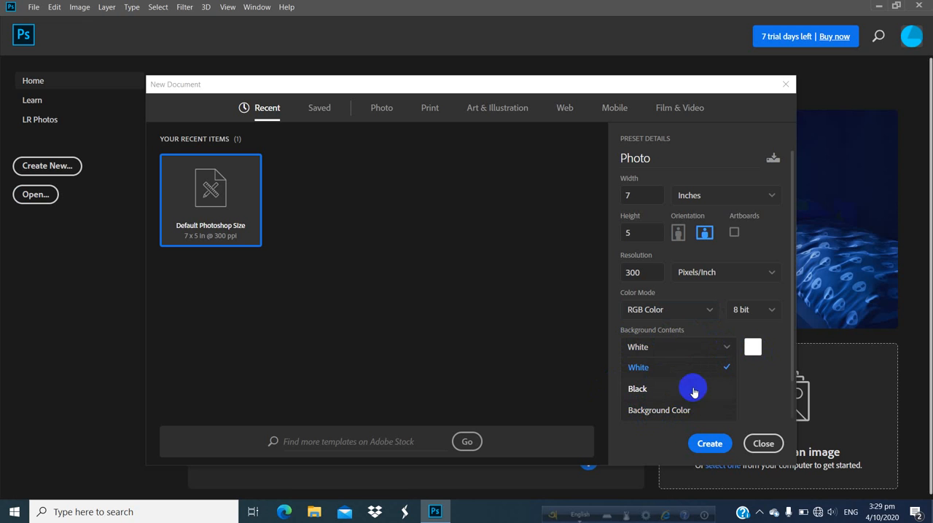
left_click(649, 367)
left_click(712, 443)
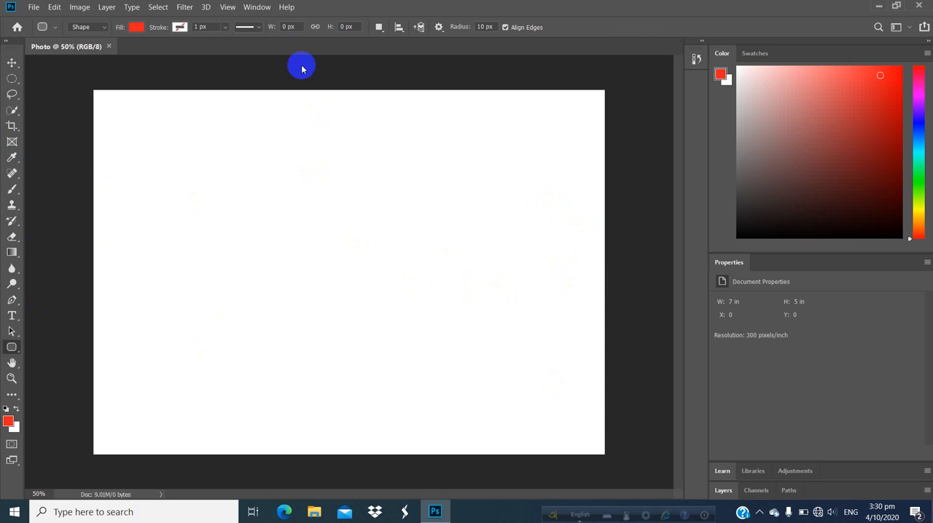
- Draw a tall red rounded rectangle about 745 by 1572 px across the canvas and undo it
left_click_drag(241, 63, 421, 444)
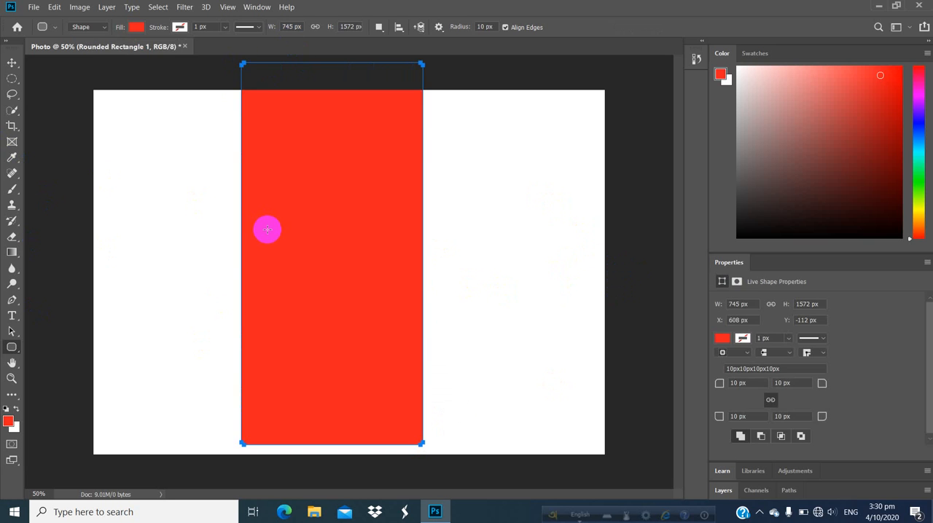
key("ctrl+z")
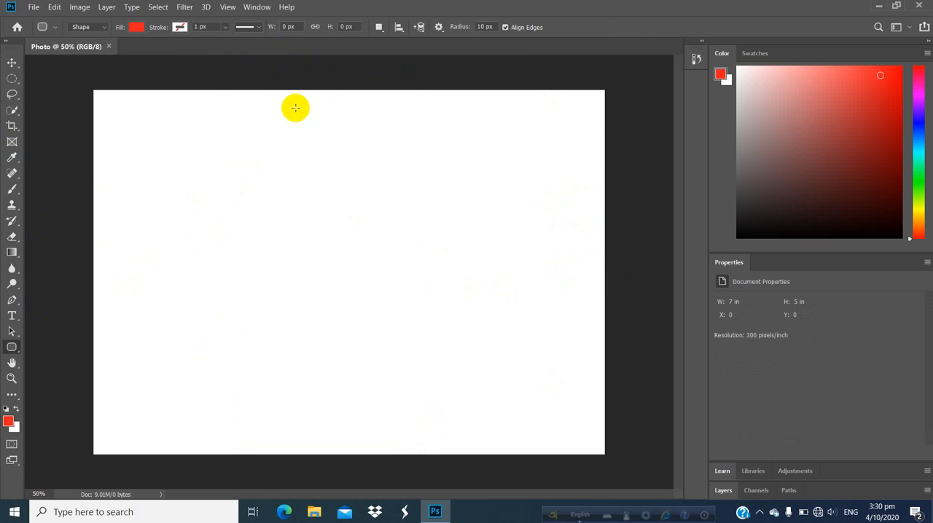
- Try to move the white background layer with the Move tool
left_click(12, 63)
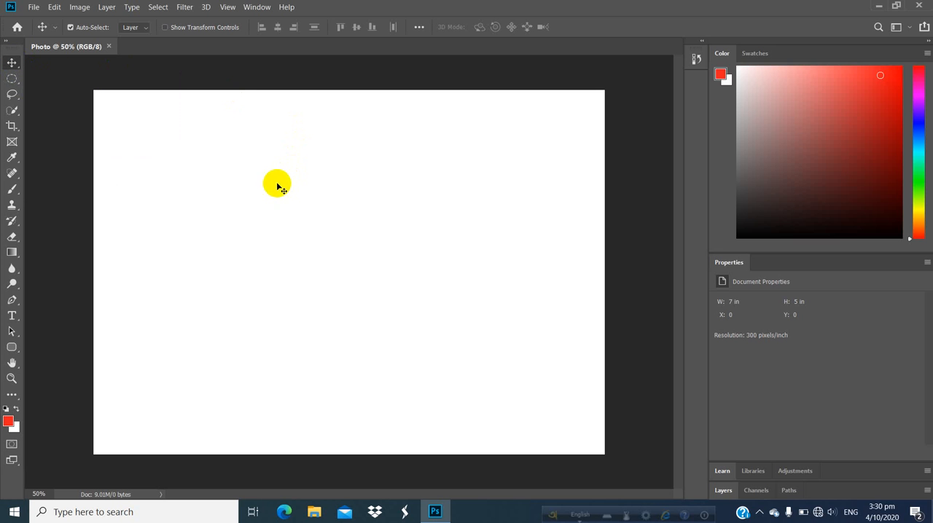
left_click_drag(277, 185, 298, 182)
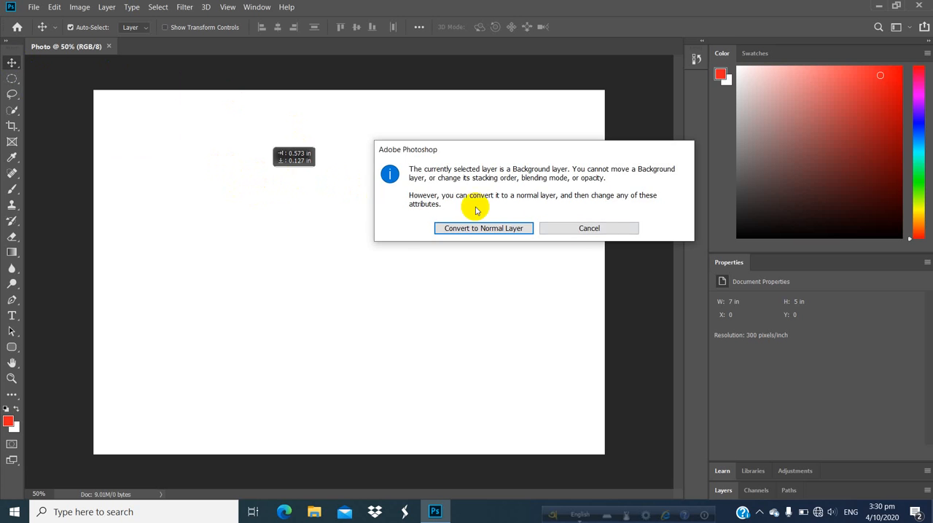
left_click(570, 227)
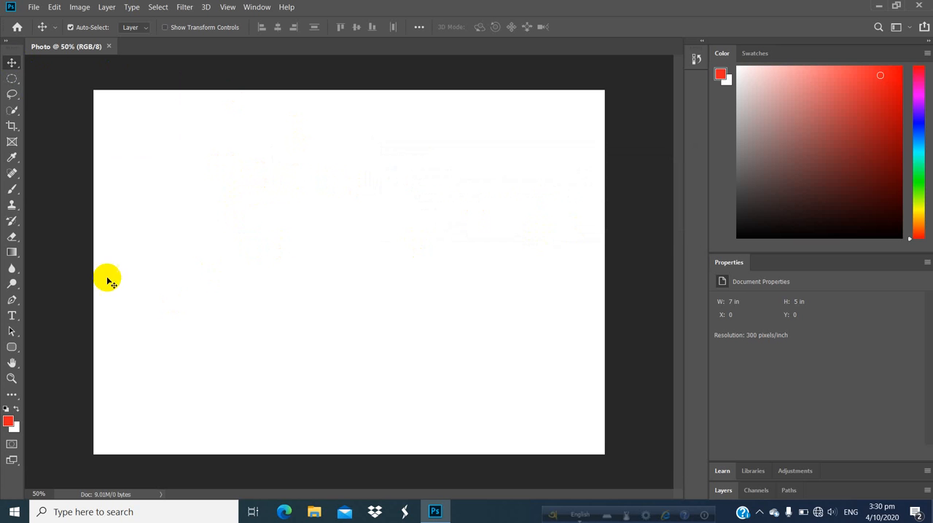
- Draw a red upright rectangle about 203 by 447 px in the upper-left part of the canvas with the Rectangle tool
left_click(13, 348)
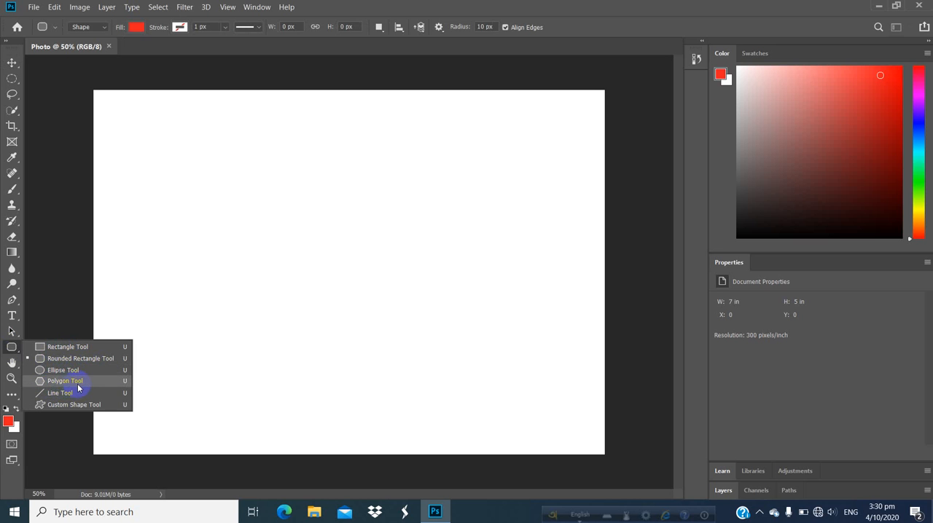
left_click(47, 348)
left_click_drag(205, 152, 254, 260)
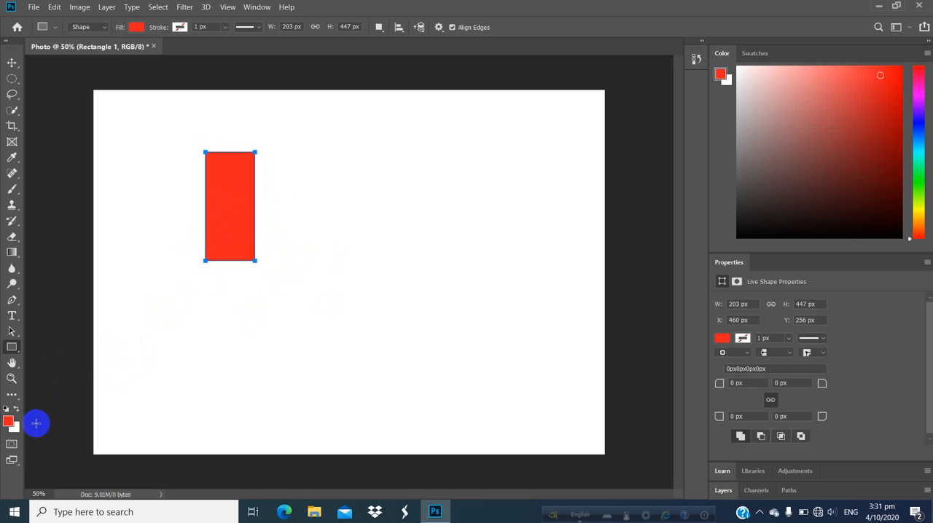
- Set the foreground color to the very dark red 200303
left_click(10, 423)
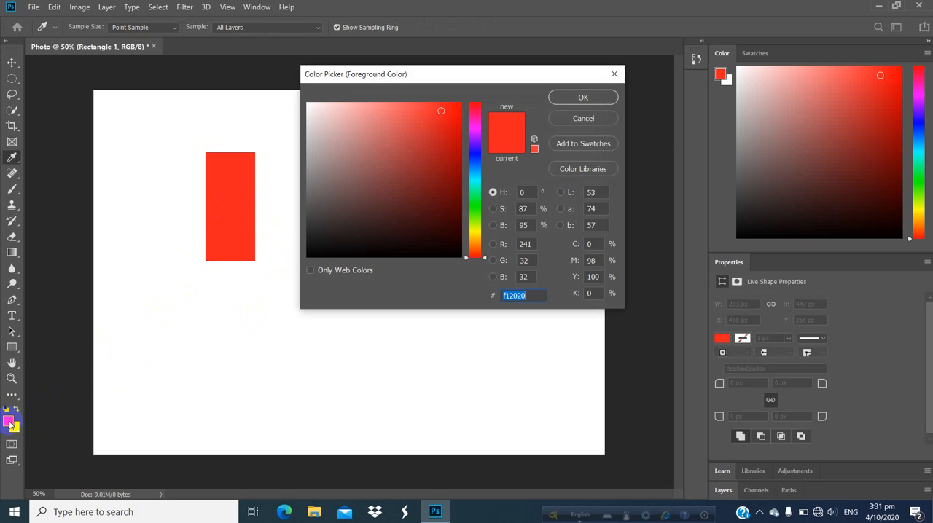
left_click(450, 192)
left_click_drag(449, 213, 447, 237)
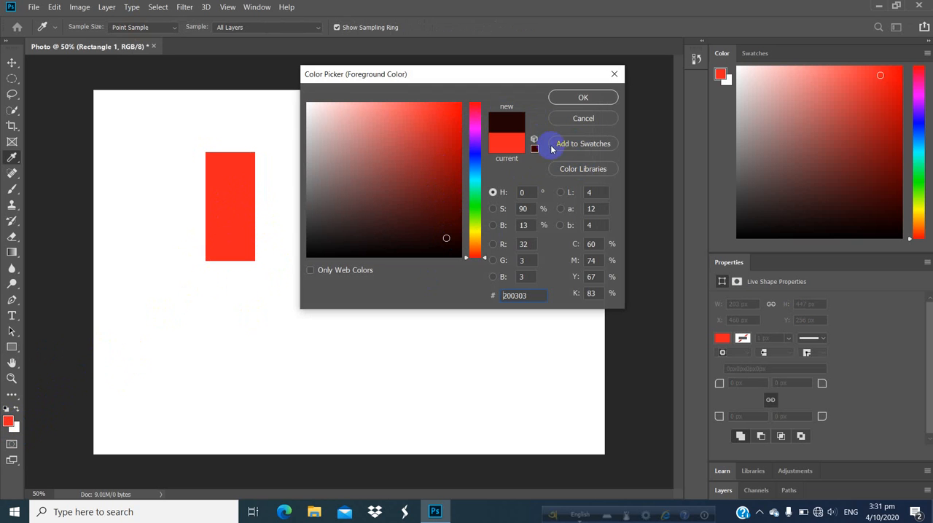
left_click(573, 98)
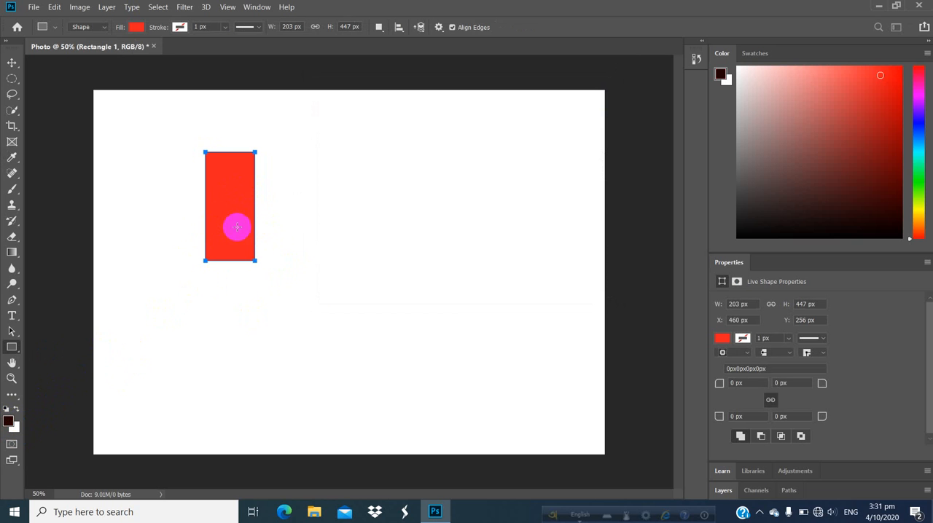
- Draw a wide ellipse about 773 by 333 px beside the rectangle and a circle about 344 px wide below them
left_click(13, 349)
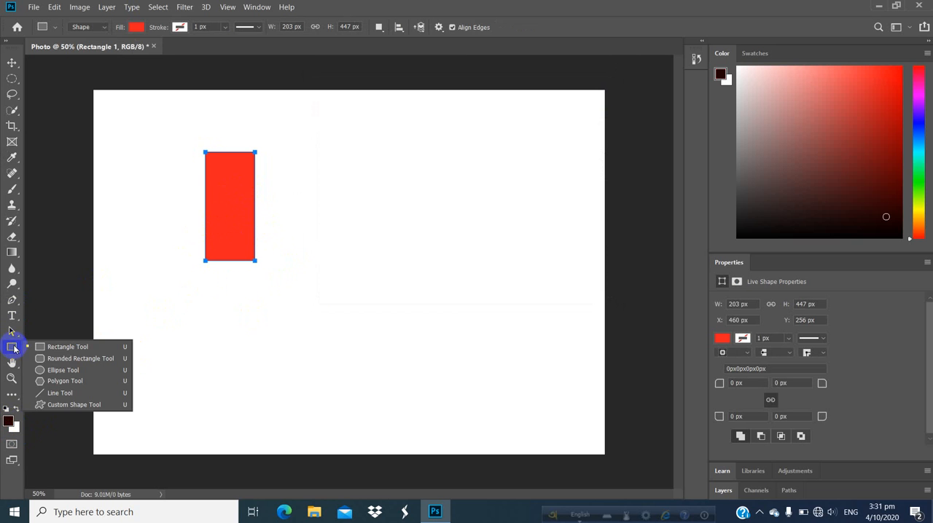
left_click(63, 371)
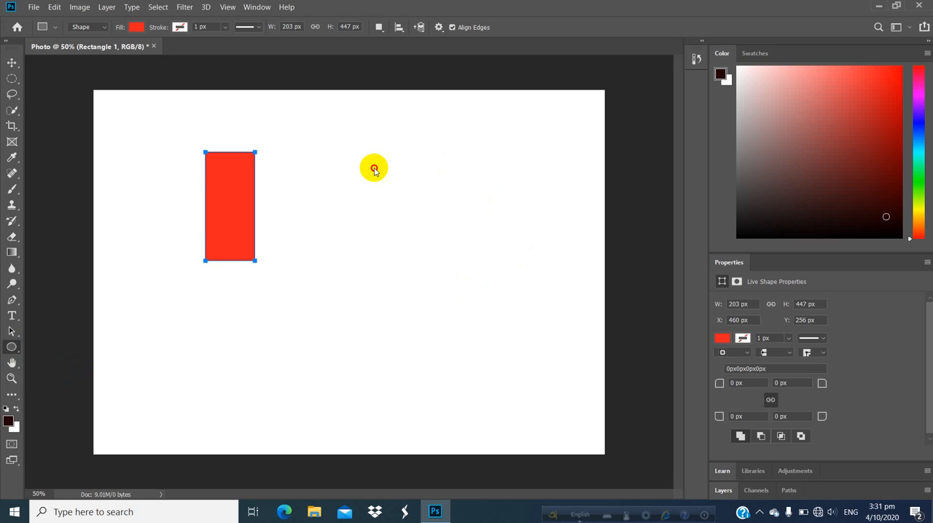
left_click_drag(374, 167, 562, 249)
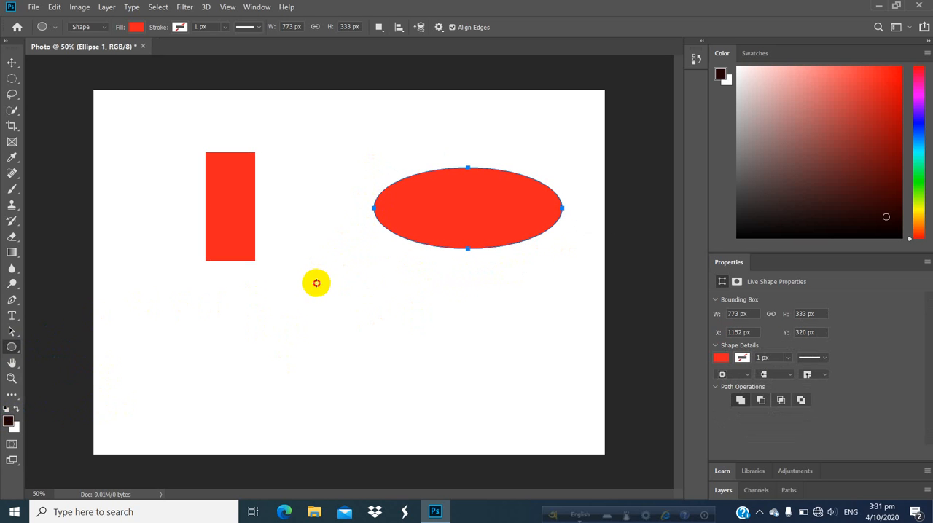
left_click_drag(316, 283, 419, 366)
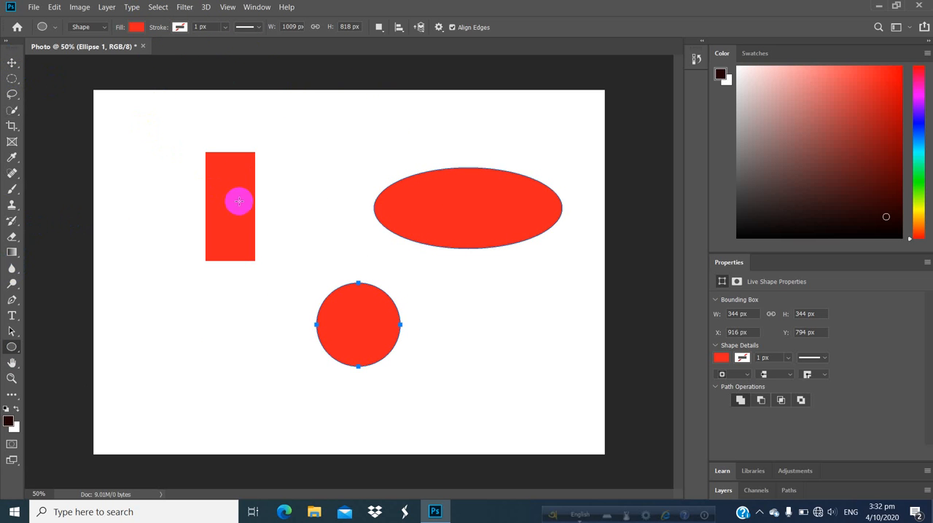
- Move the red rectangle into the canvas's upper-left corner and the ellipse-and-circle layer slightly left and up with the Move tool
left_click(232, 179)
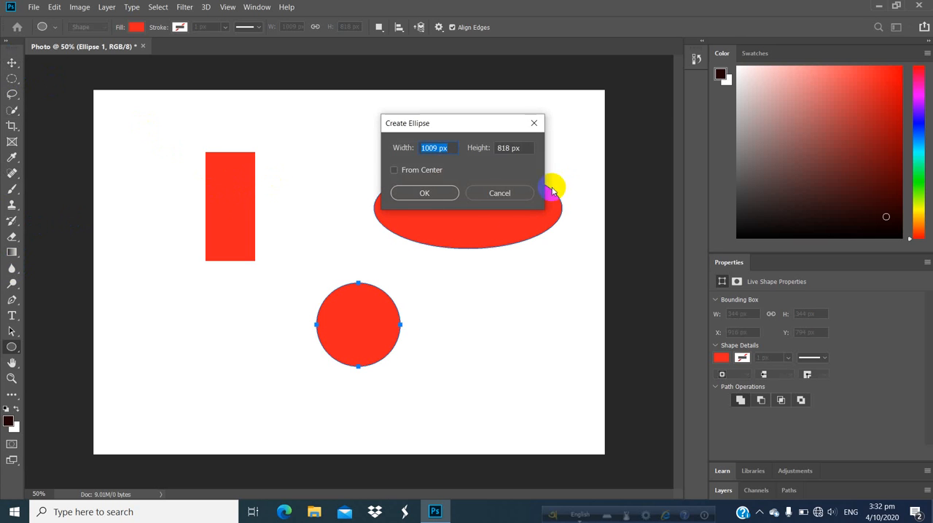
left_click(500, 194)
left_click(11, 63)
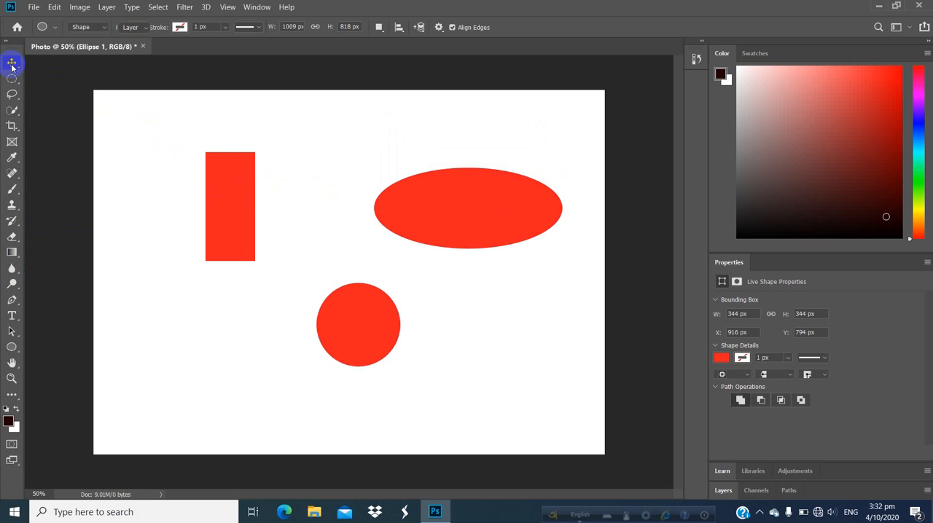
left_click_drag(241, 202, 173, 162)
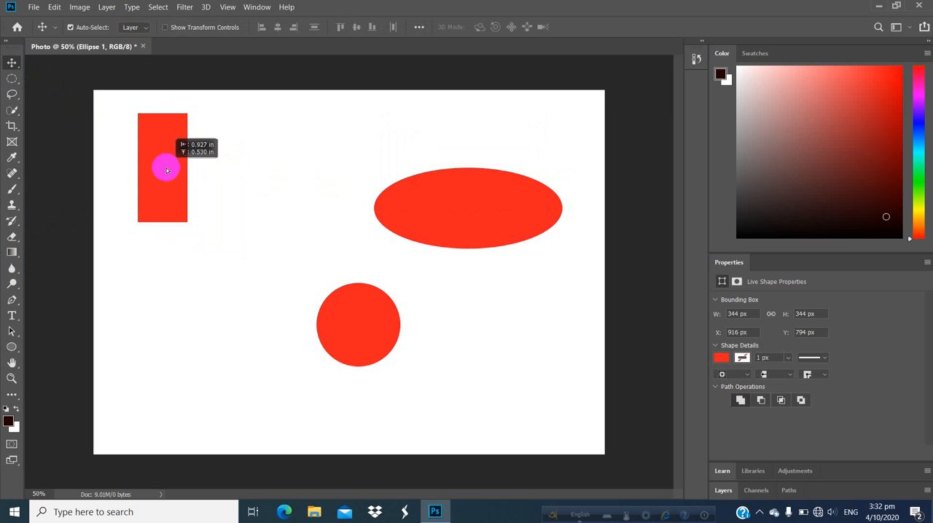
left_click_drag(477, 206, 404, 191)
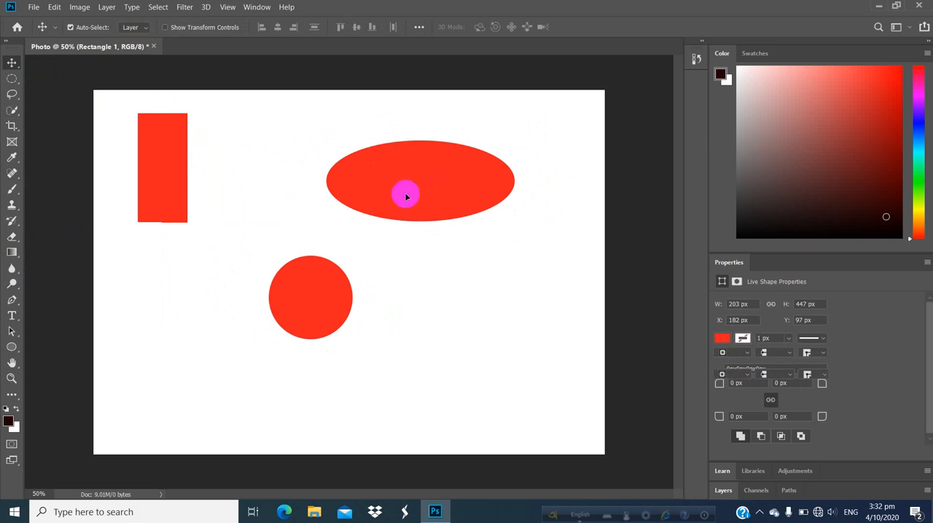
left_click(330, 306)
mouse_move(328, 288)
left_mouse_down()
mouse_move(243, 293)
mouse_move(323, 284)
left_mouse_up()
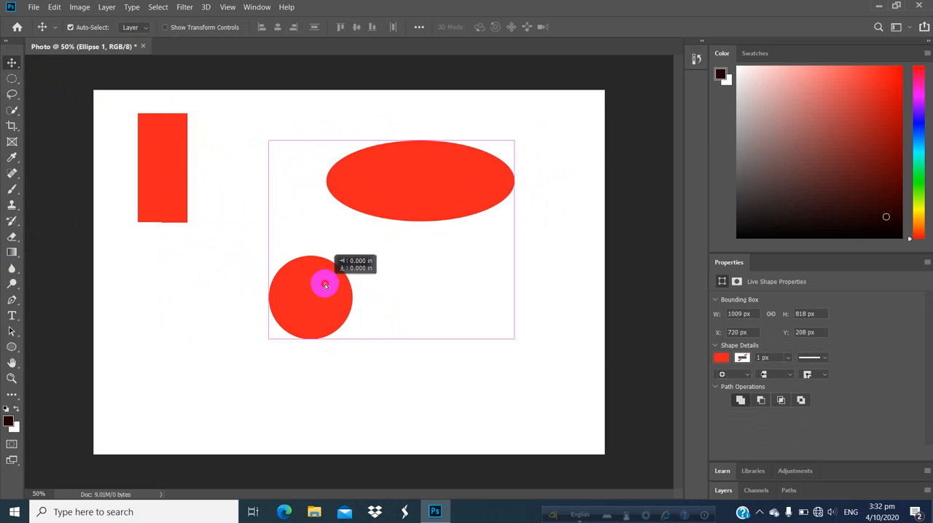
- Reposition the rectangle to about X 285, Y 181 px and the ellipse-and-circle layer to about X 852, Y 300 px
left_click_drag(429, 177, 405, 219)
left_click_drag(166, 144, 248, 143)
left_click_drag(296, 361, 209, 323)
left_click_drag(356, 183, 425, 243)
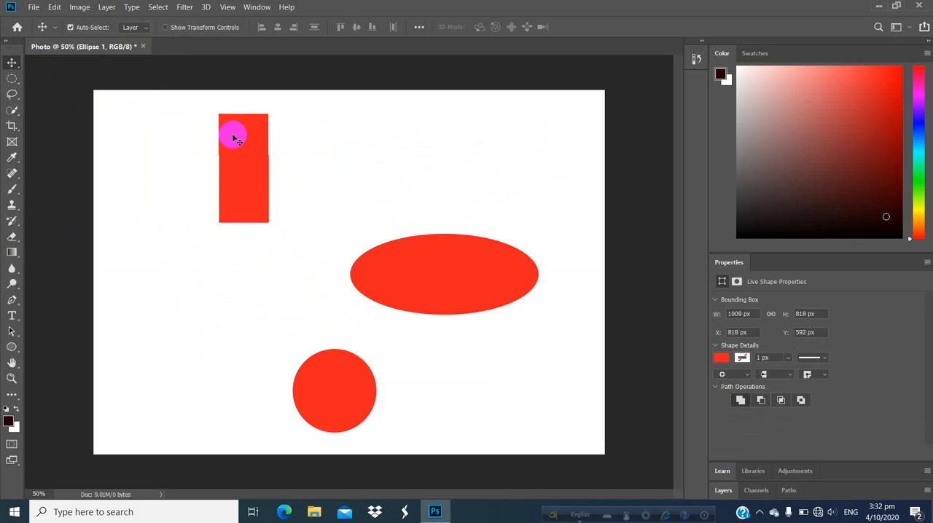
left_click_drag(246, 175, 195, 173)
left_click_drag(431, 265, 436, 198)
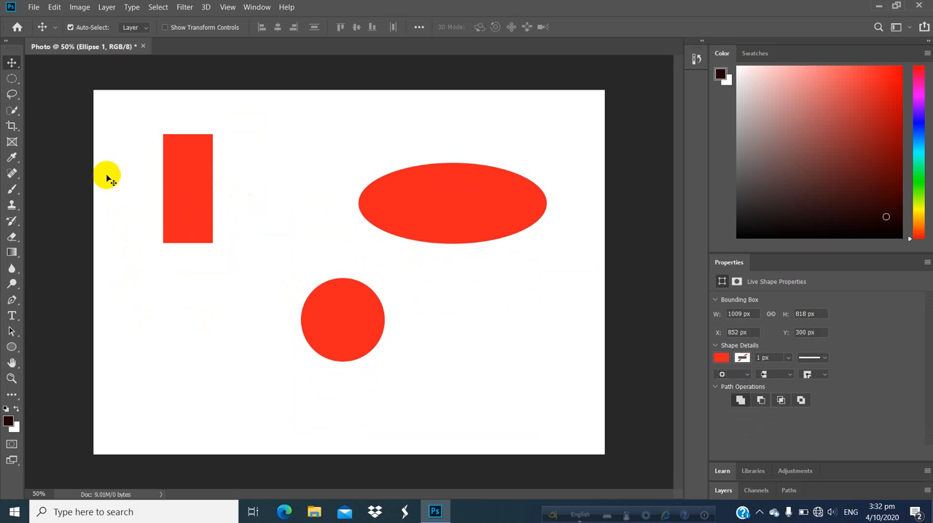
- Move the red rectangle slightly right and up, and delete it from the canvas
left_click_drag(203, 164, 203, 163)
left_click(202, 164)
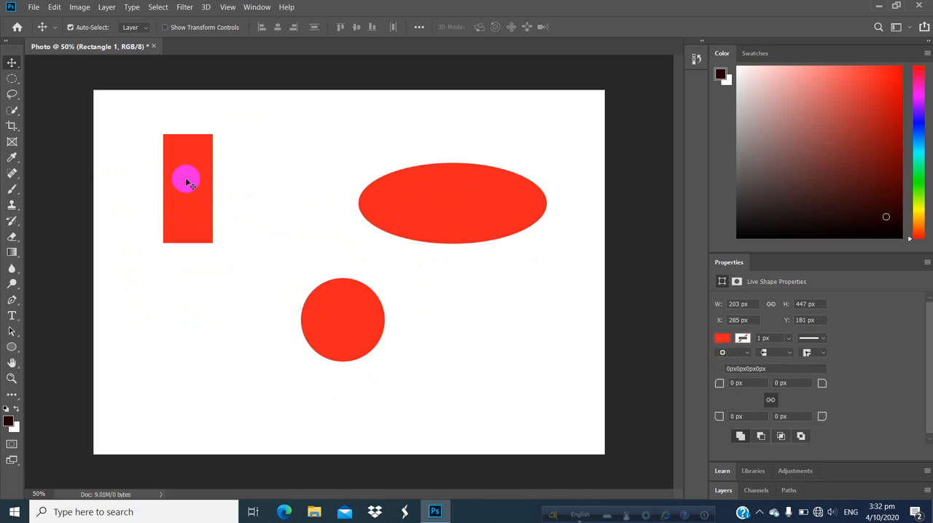
left_click_drag(191, 182, 218, 165)
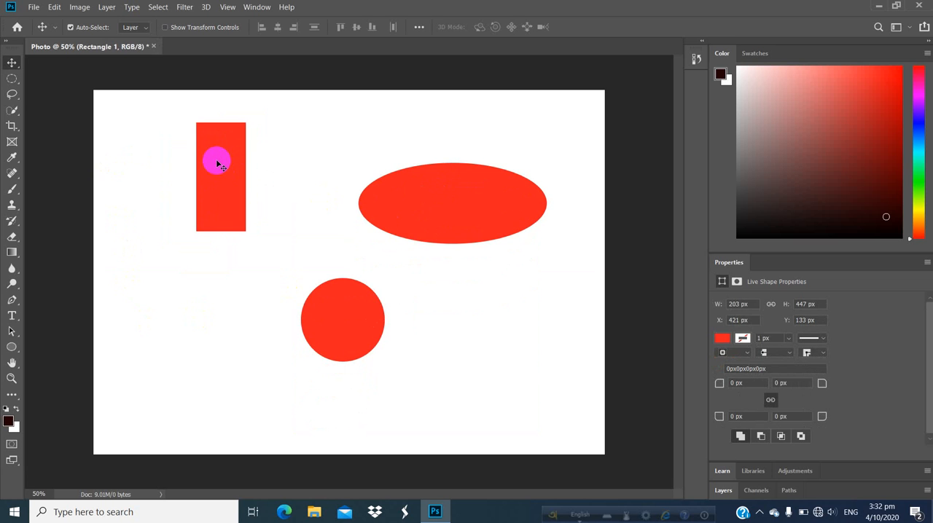
key("Delete")
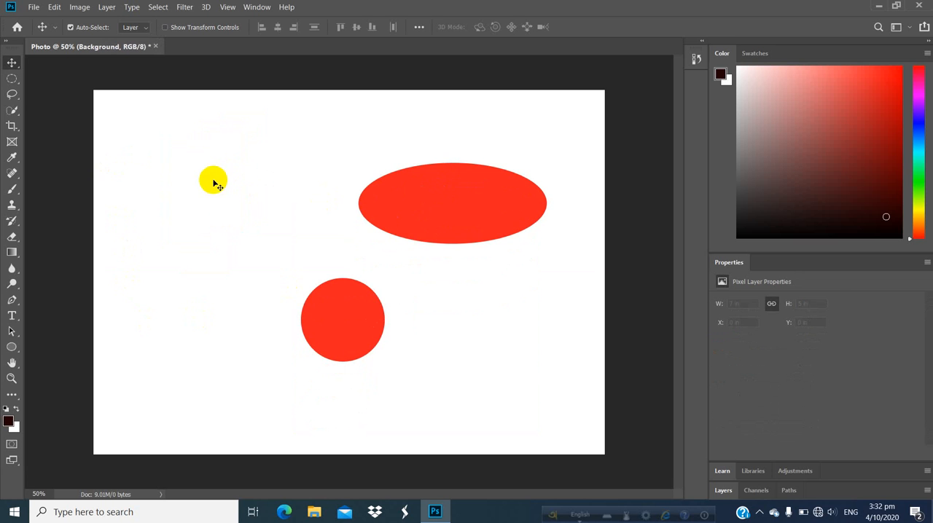
- Move the ellipse-and-circle layer toward the upper-left of the canvas, to about X 274, Y 166 px
left_click(430, 207)
left_click_drag(447, 198, 372, 202)
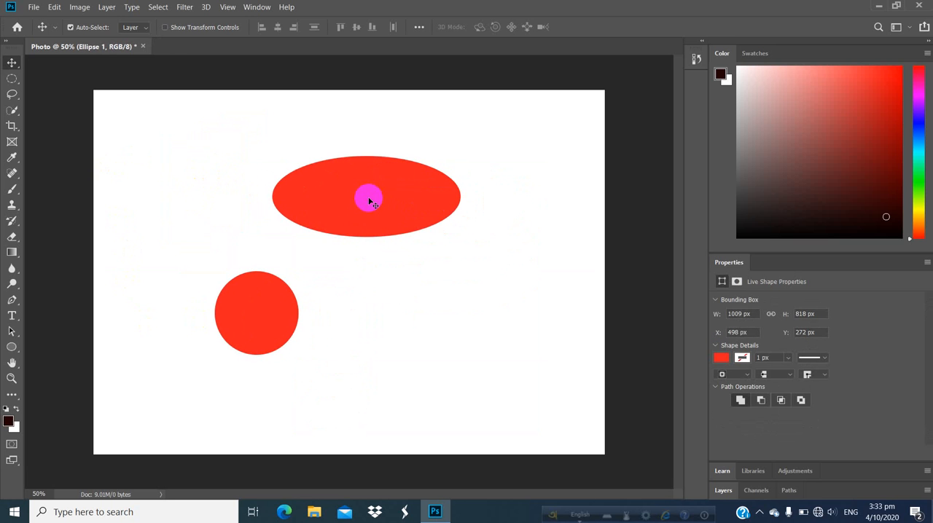
right_click(385, 191)
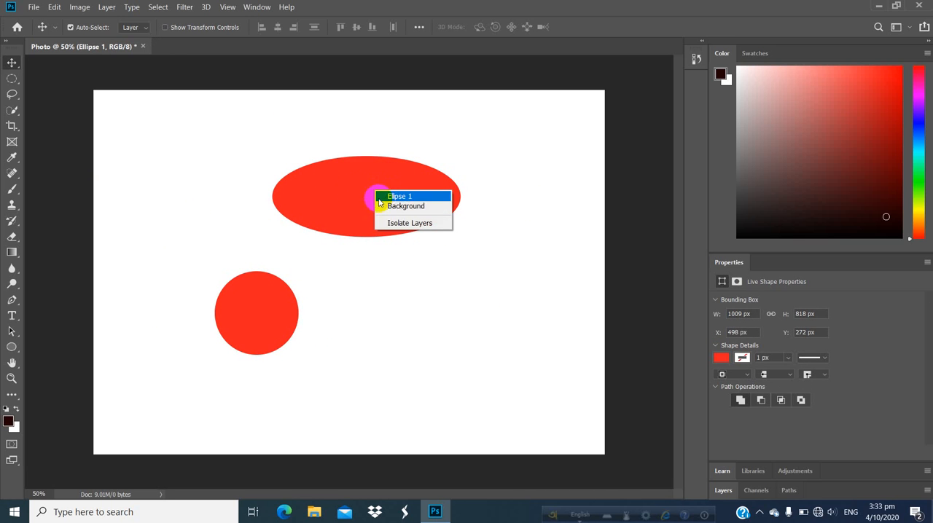
left_click(380, 195)
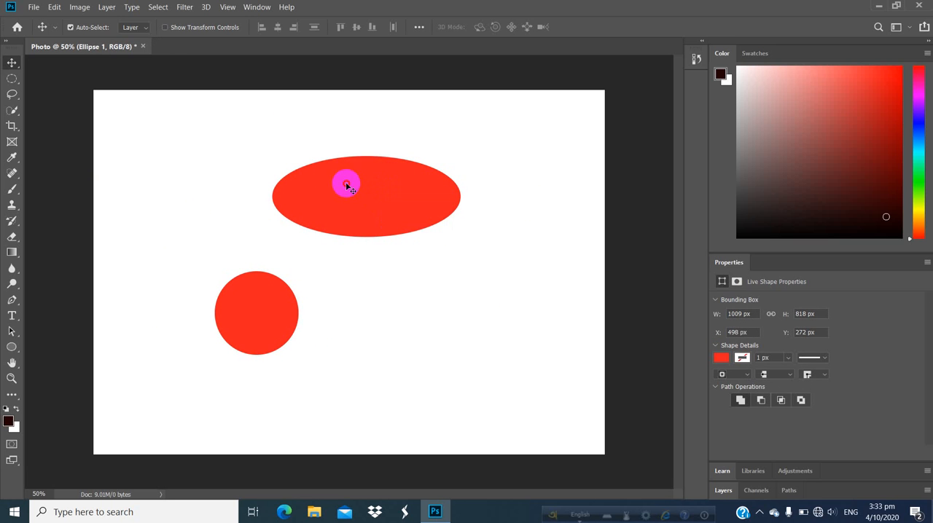
left_click(53, 7)
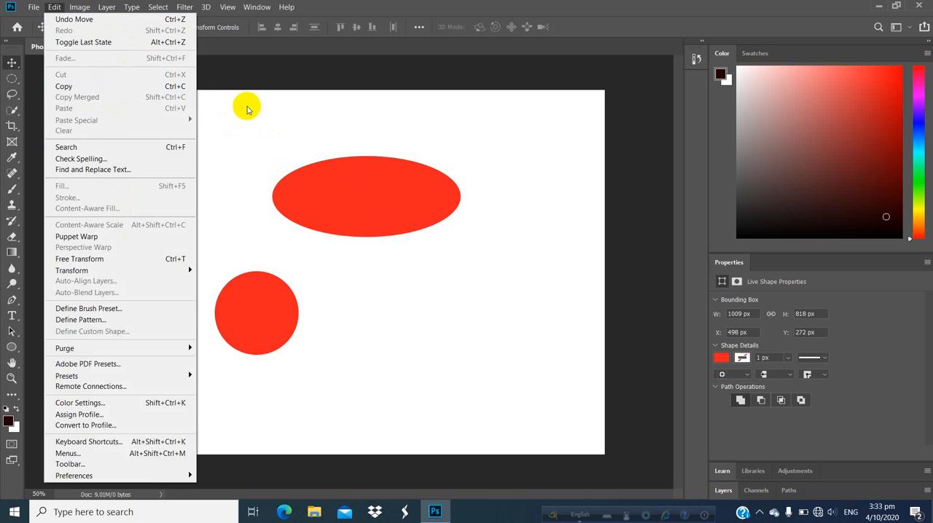
left_click(270, 167)
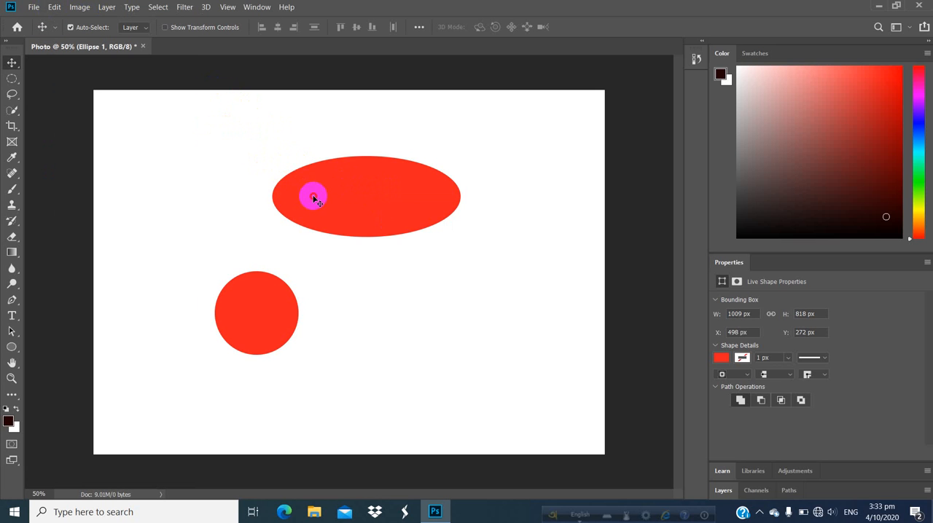
left_click_drag(313, 194, 258, 168)
left_click(290, 186)
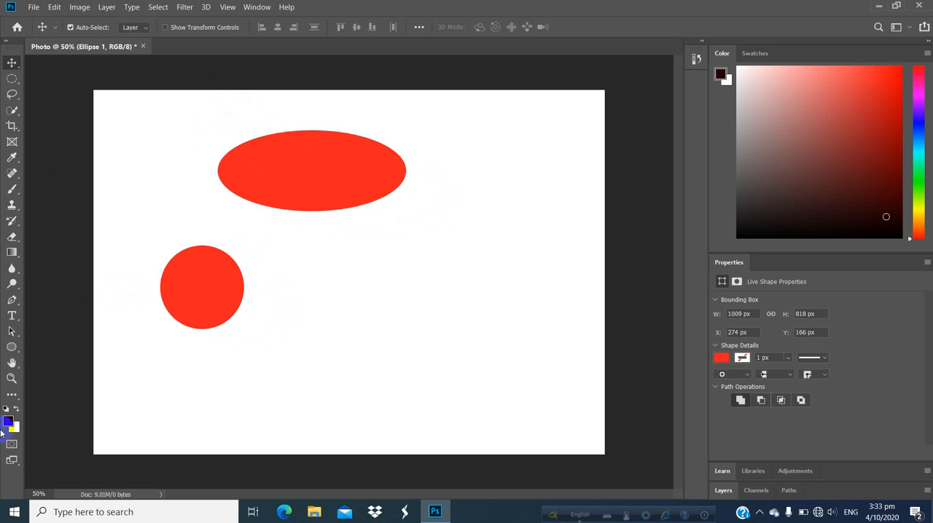
- Draw a small circle about 152 px wide in the right half of the canvas with the Ellipse tool
left_click(11, 348)
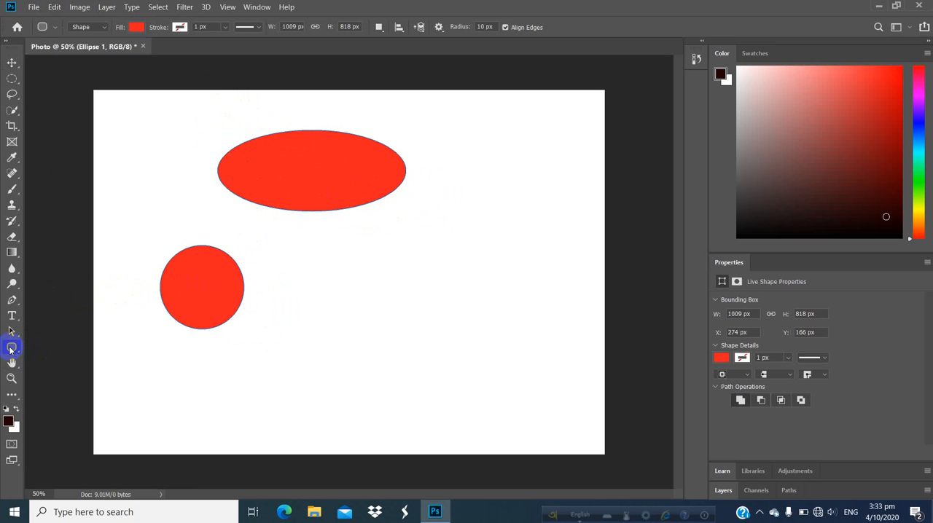
right_click(11, 348)
left_click(57, 371)
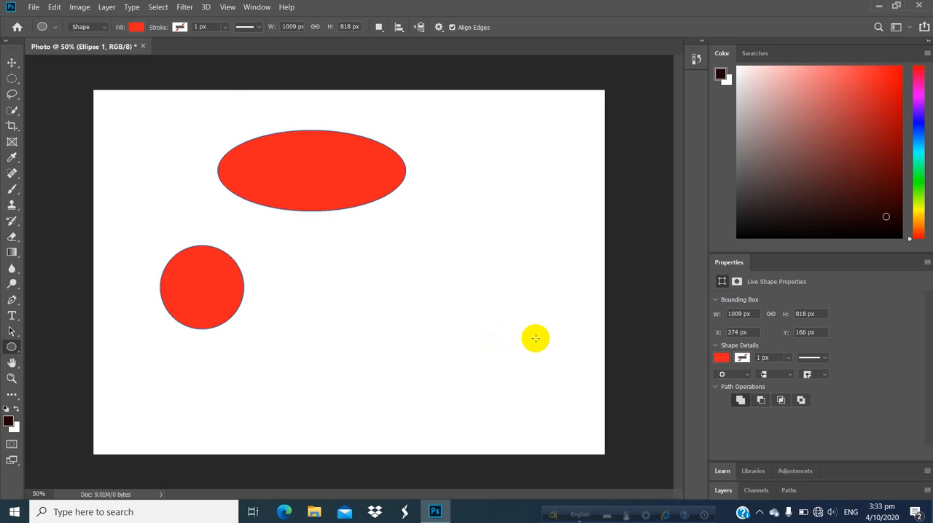
left_click_drag(493, 275, 545, 311)
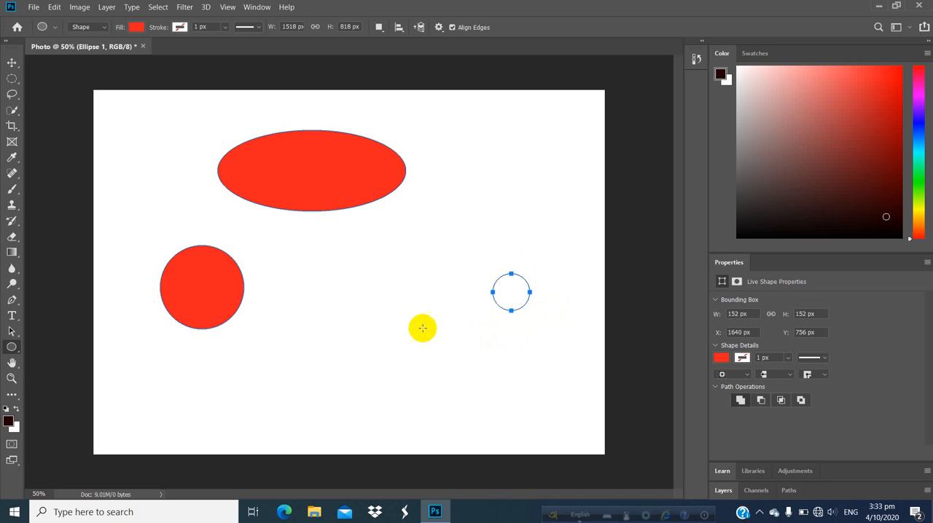
- Copy the shape layer holding the ellipse and two circles and paste a duplicate of it into the document
left_click(11, 63)
left_click(512, 299)
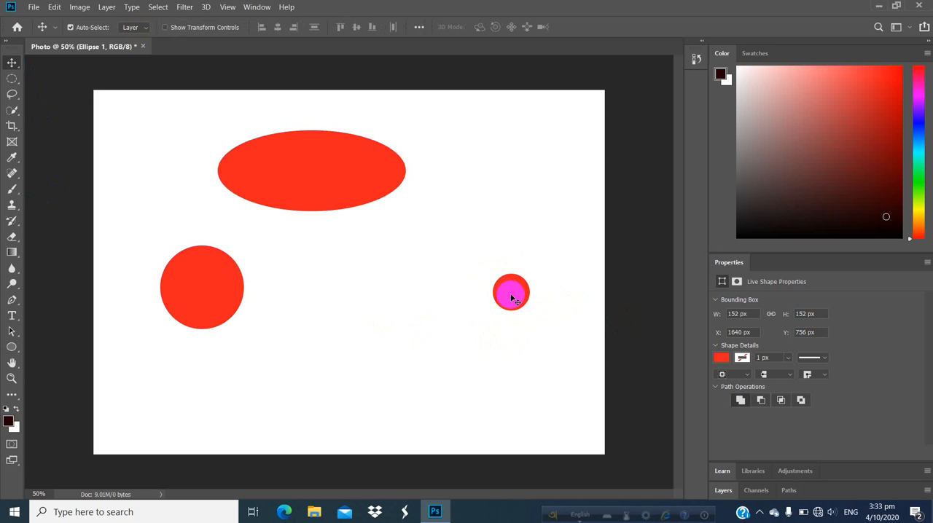
left_click_drag(478, 263, 546, 323)
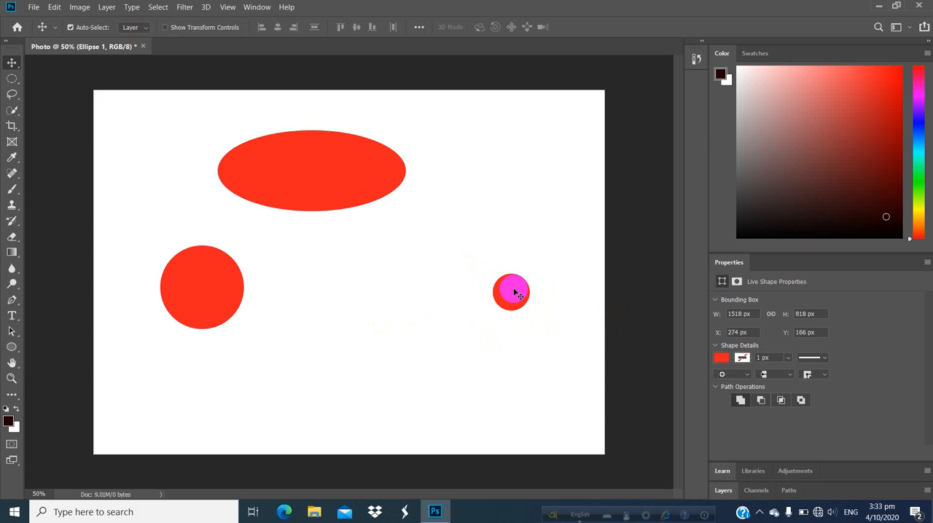
left_click(51, 7)
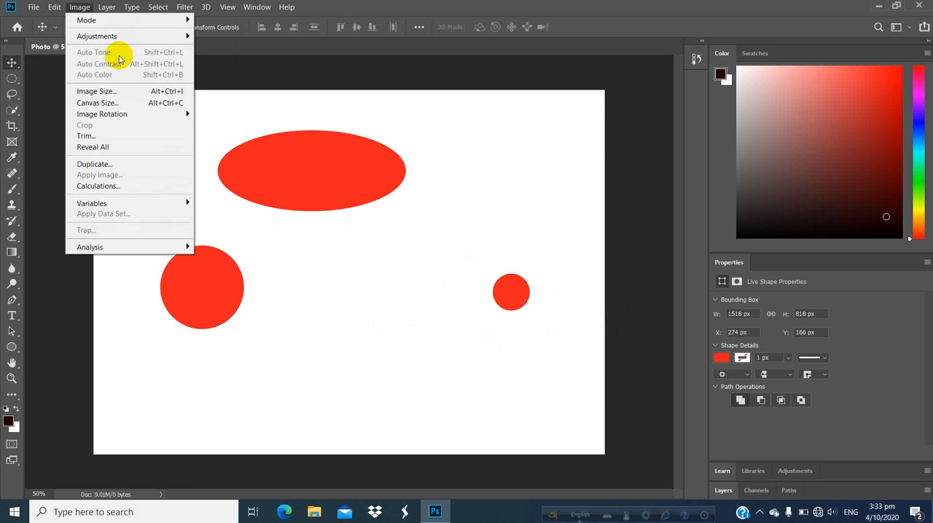
left_click(10, 90)
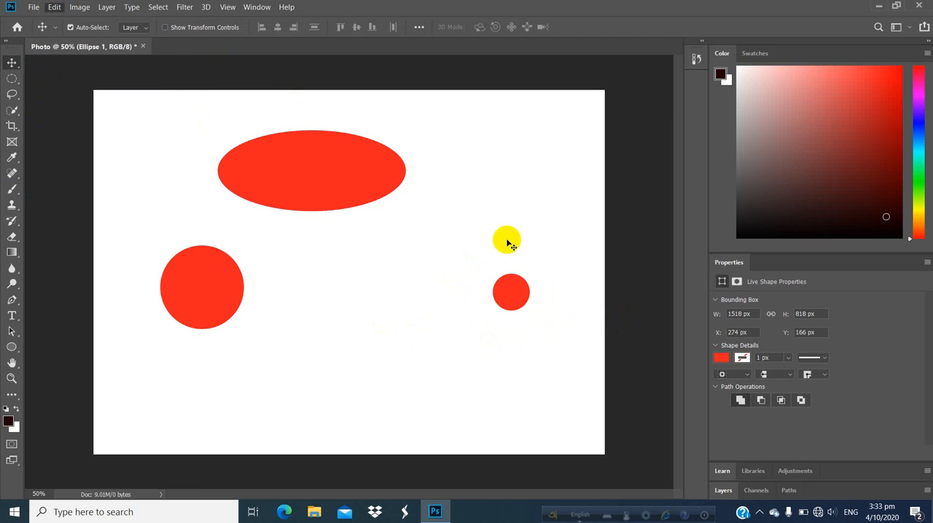
left_click(514, 295)
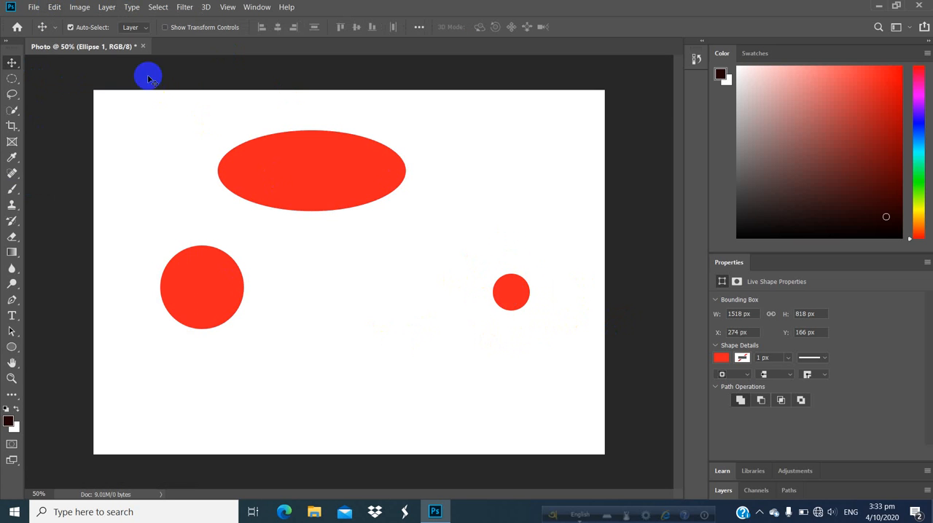
left_click(34, 7)
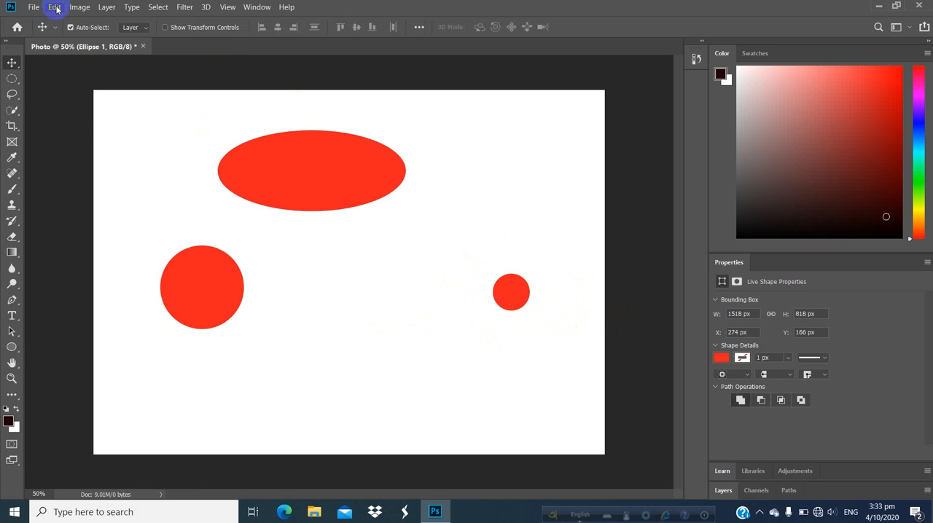
left_click(54, 7)
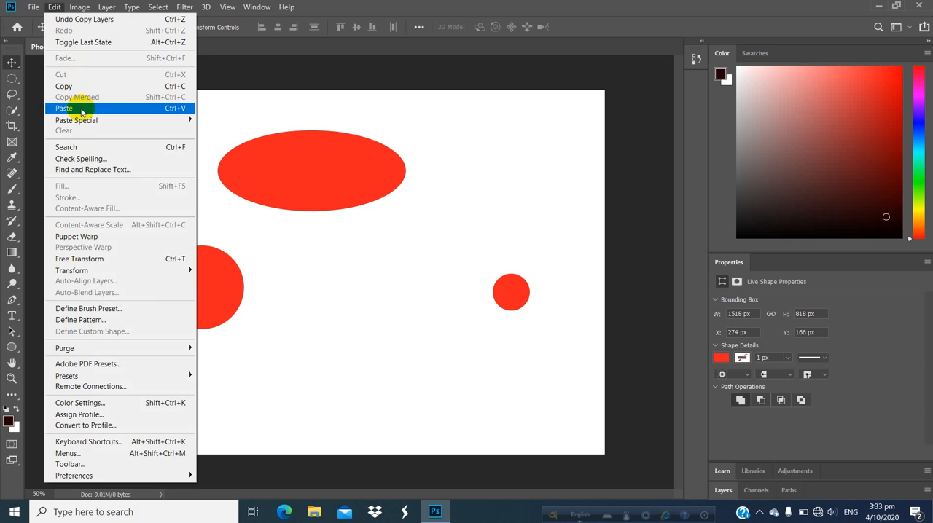
left_click(81, 111)
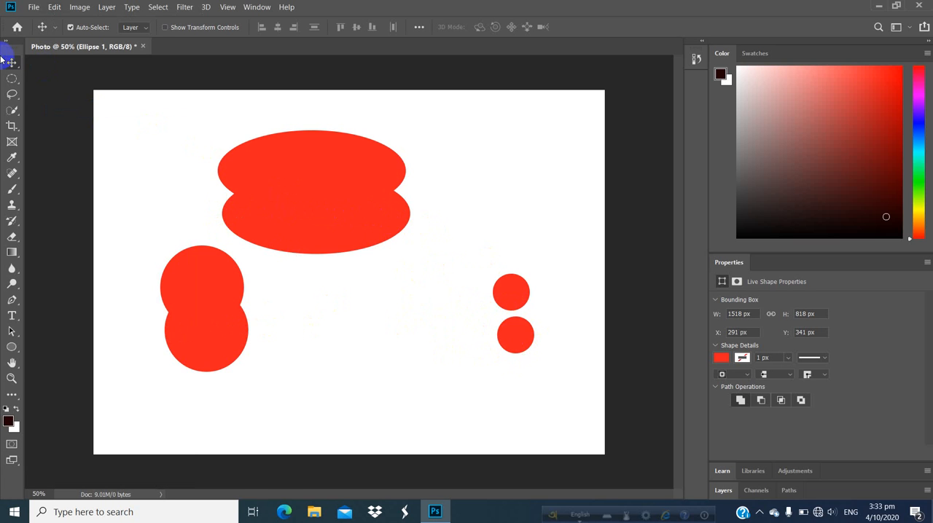
- Separate the two shape layers, placing the original at about X 78, Y 54 px and the duplicate at about X 353, Y 614 px
left_click_drag(351, 233, 401, 318)
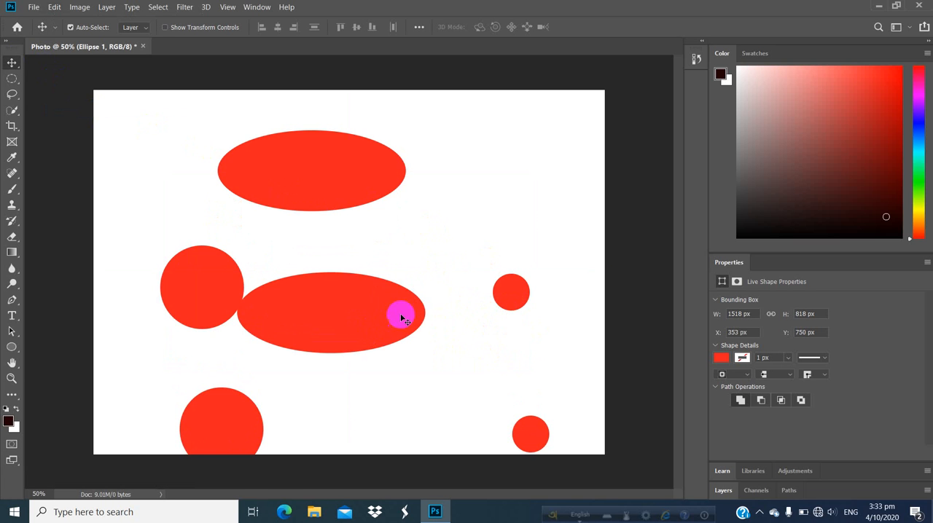
left_click_drag(333, 196, 286, 164)
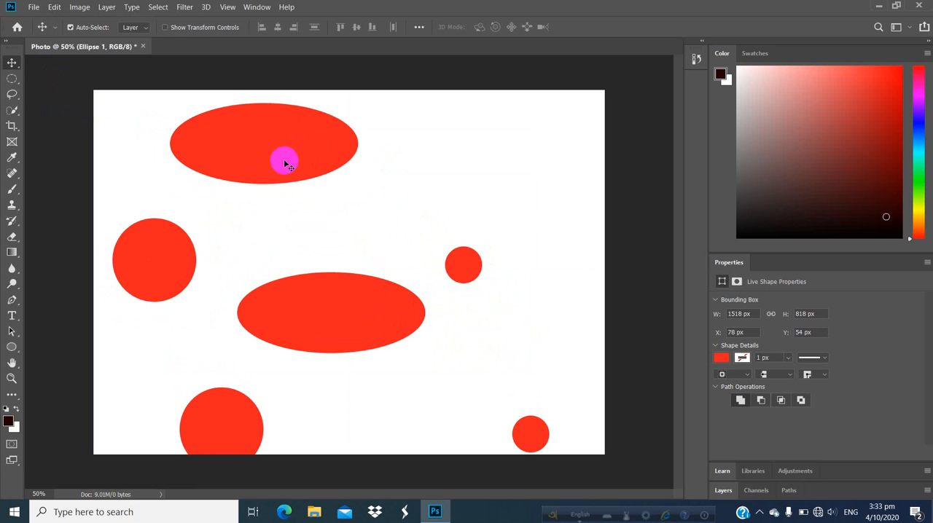
left_click_drag(381, 313, 377, 281)
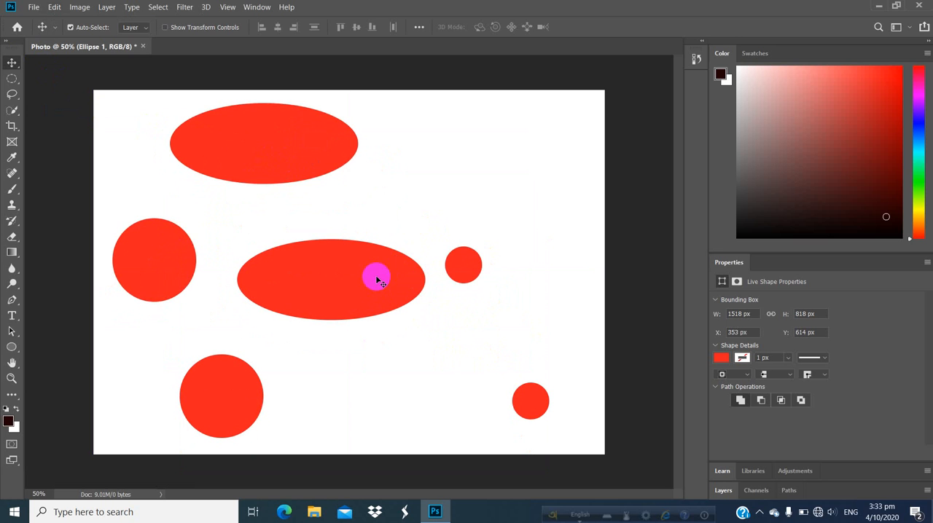
- Save a copy of the document to the Desktop as a PNG named thtyjt, using the large file size option
left_click(34, 7)
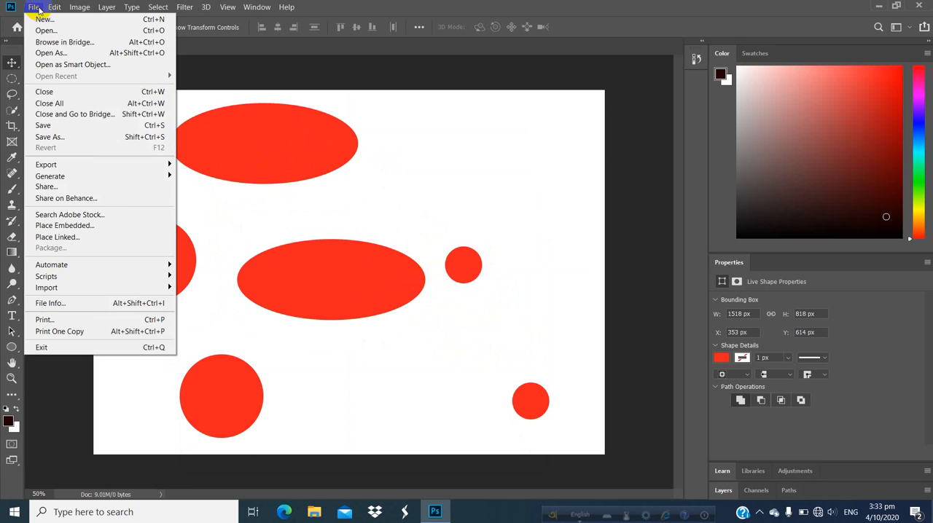
left_click(71, 138)
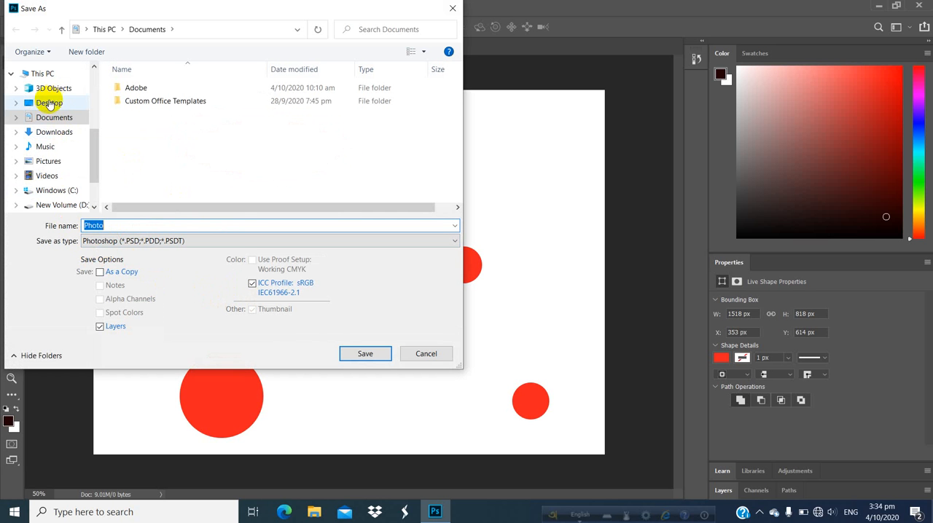
left_click(48, 103)
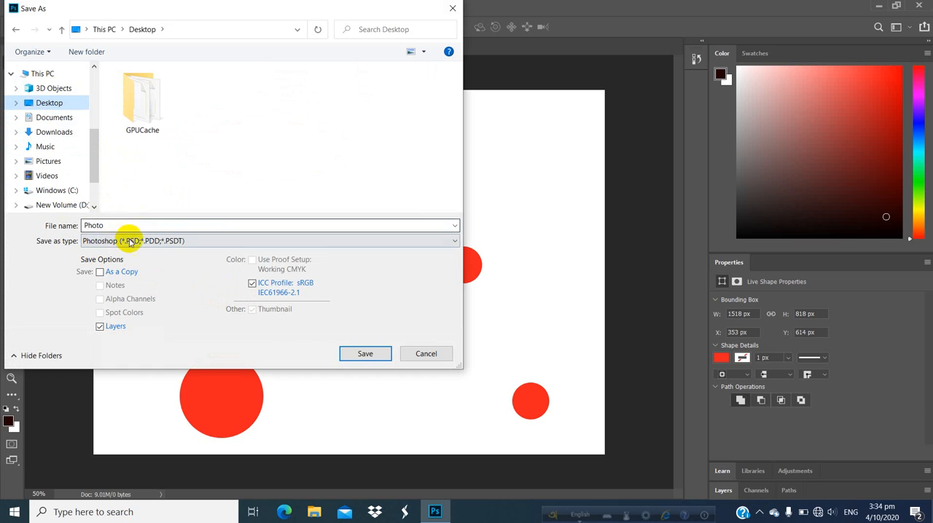
double_click(107, 223)
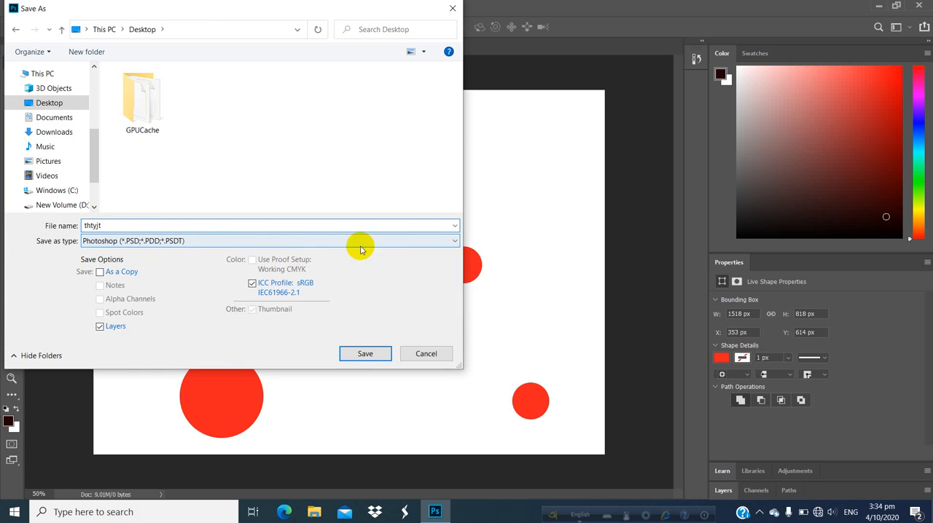
left_click(448, 246)
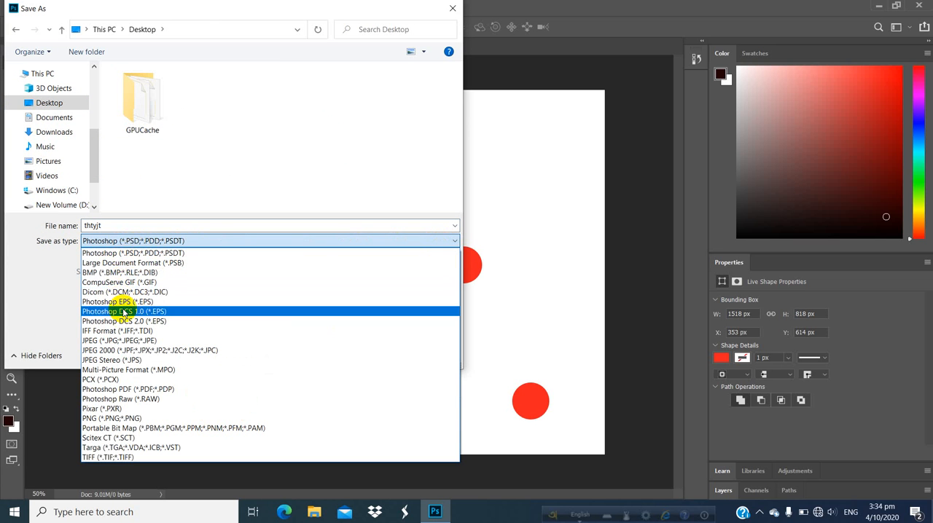
left_click(122, 420)
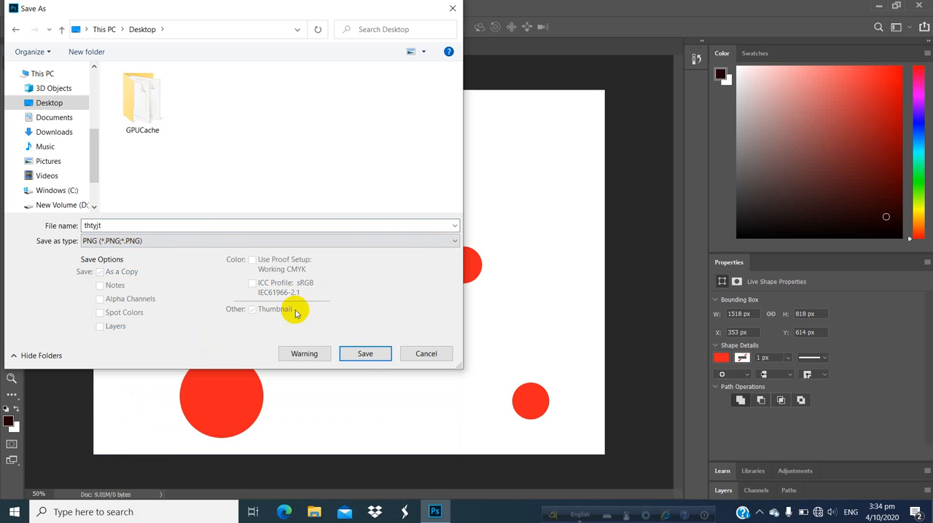
left_click(365, 357)
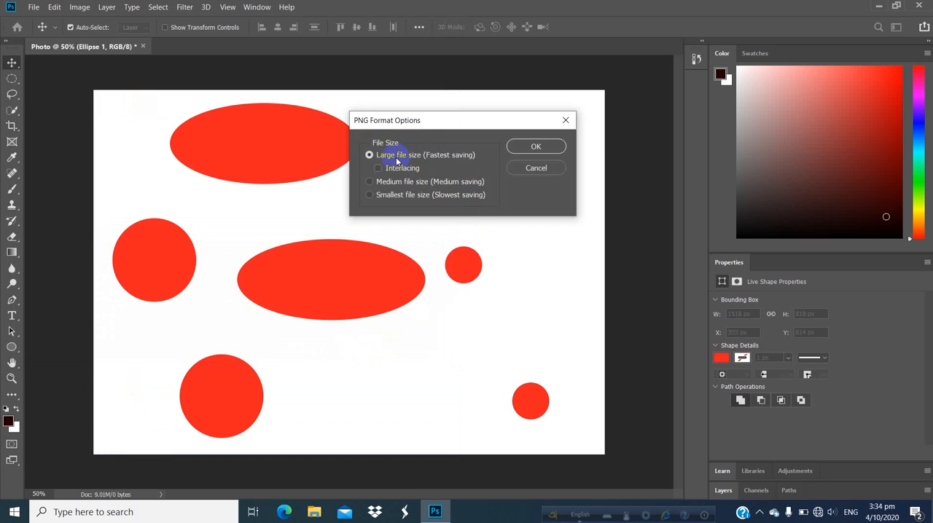
left_click(530, 150)
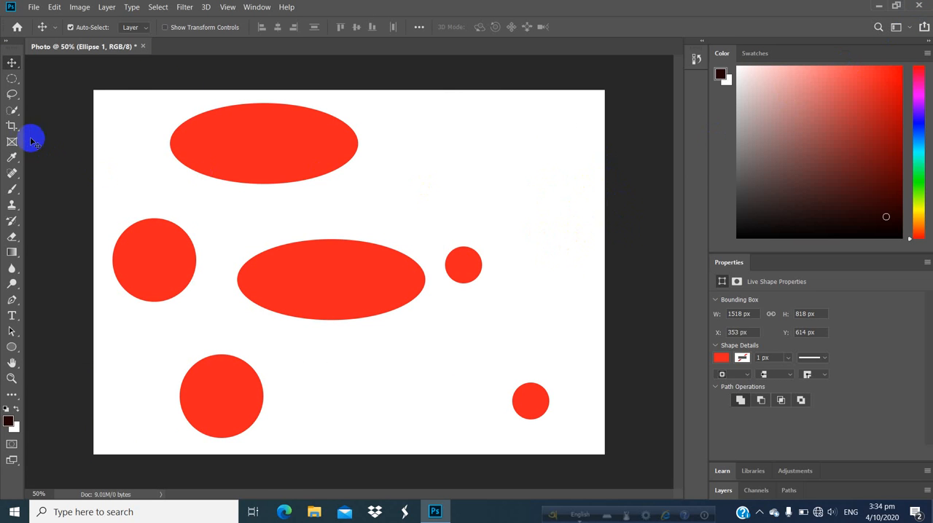
- Quit Photoshop without saving the changes to the Photo document
left_click(920, 8)
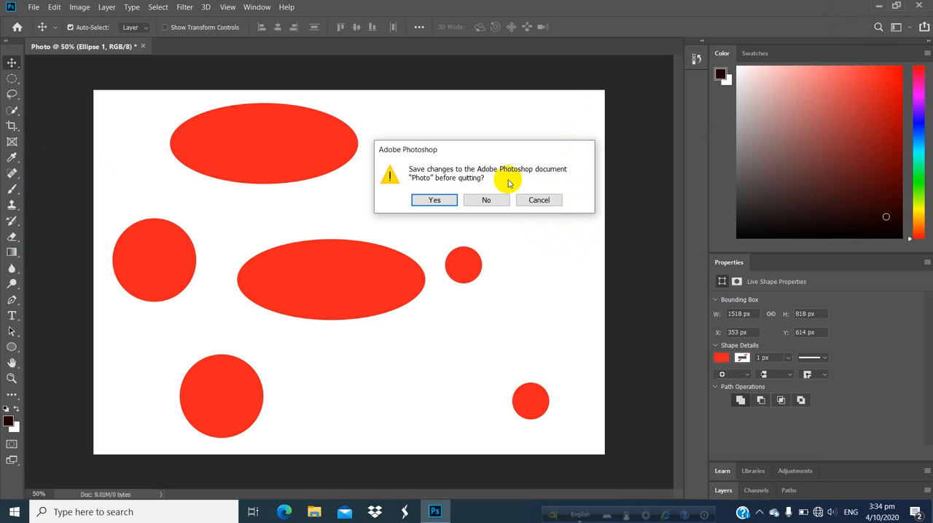
left_click(479, 204)
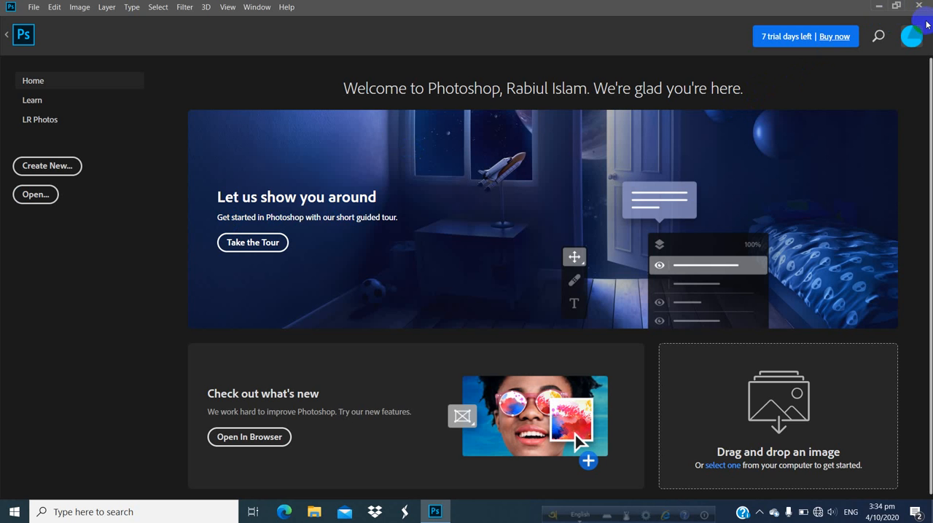
left_click(917, 7)
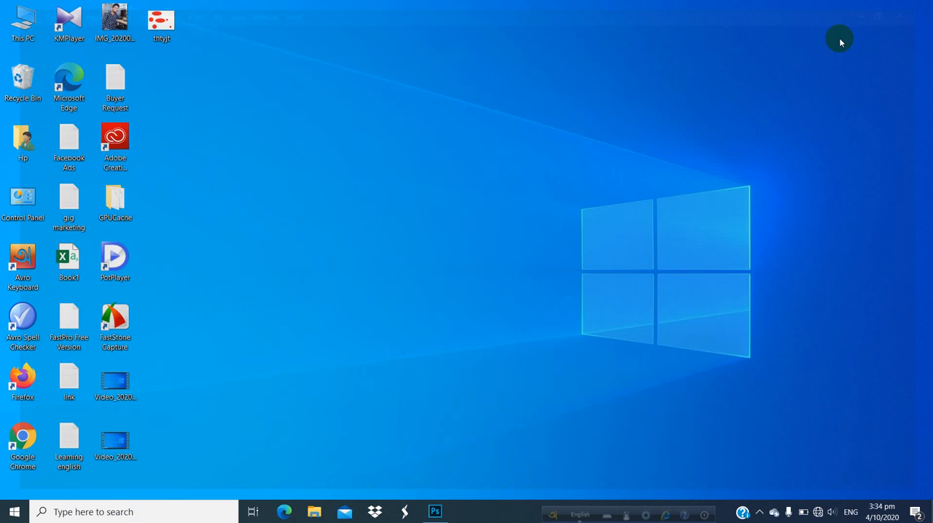
- View the exported thtyjt image from the Desktop in Photos and close the viewer
double_click(153, 26)
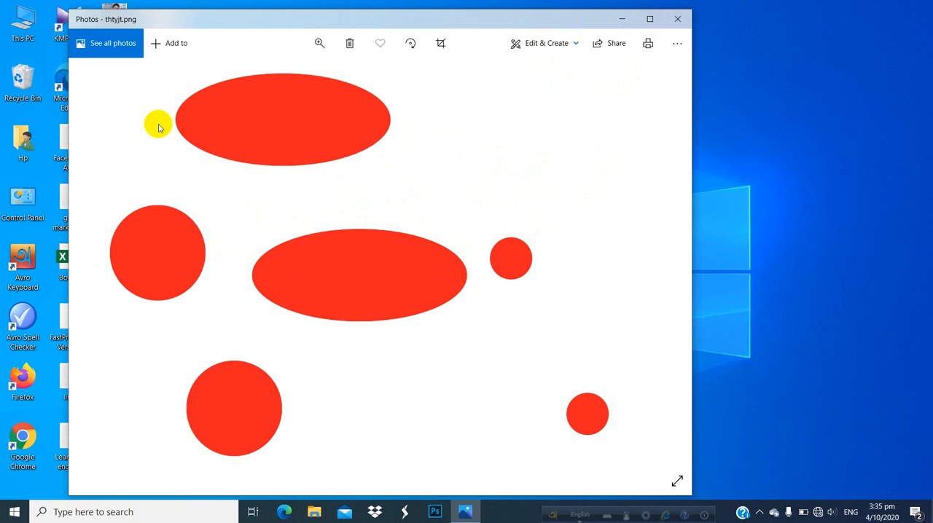
left_click(675, 20)
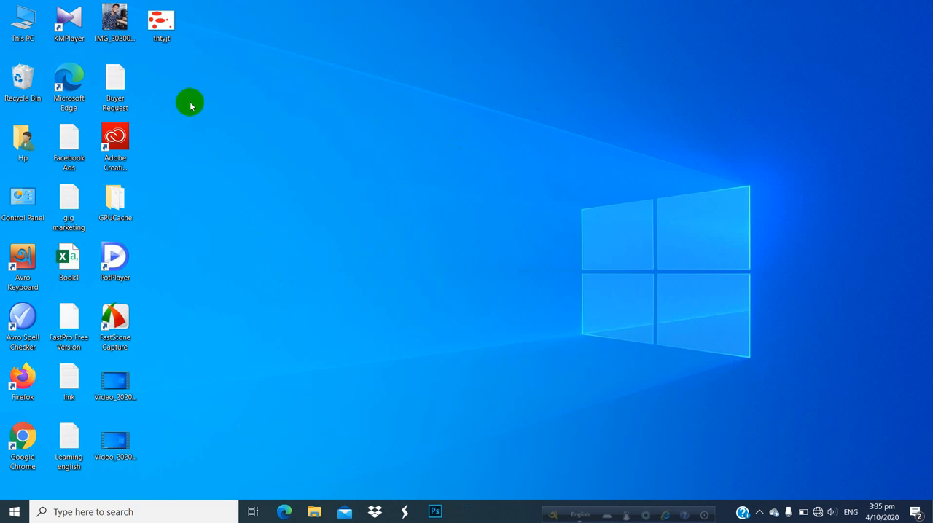